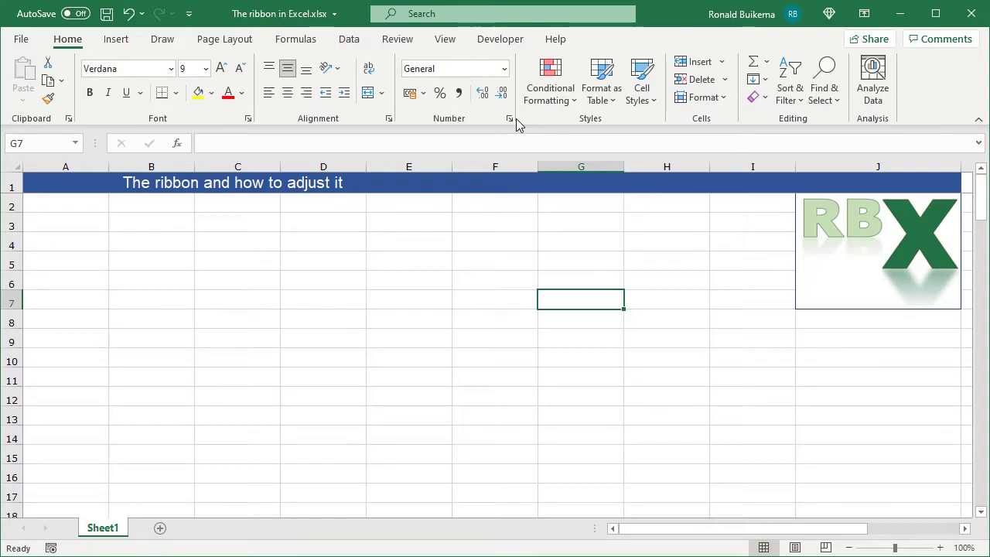
Step: Examine the ribbon's Insert commands, including the Illustrations group, and the Draw and Page Layout commands
{"action": "left_click", "coordinate": [112, 39]}
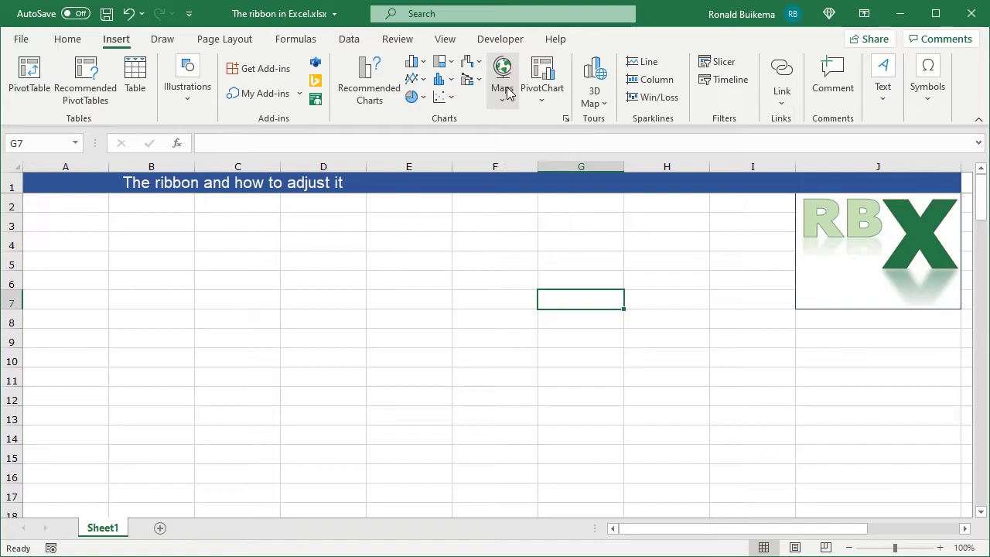
{"action": "left_click", "coordinate": [186, 98]}
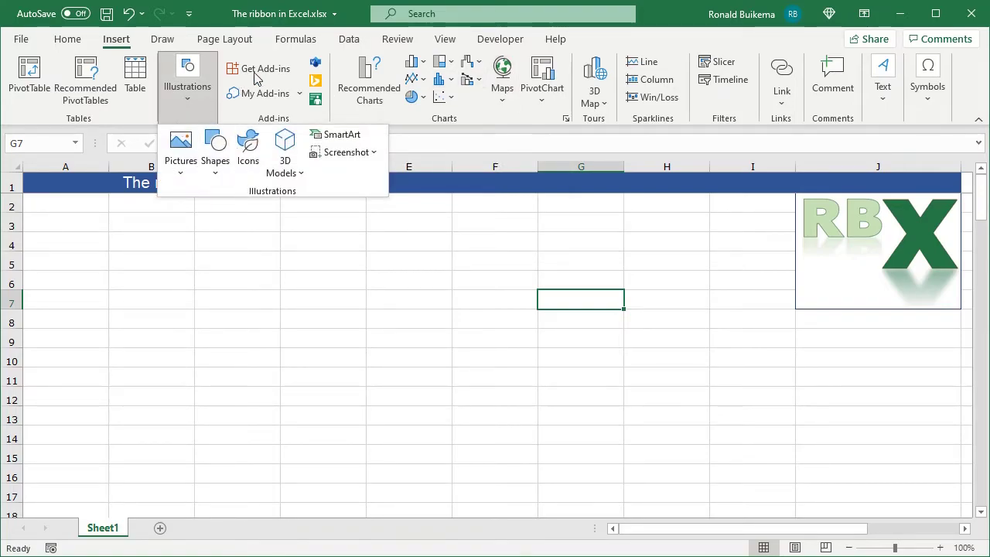
{"action": "left_click", "coordinate": [188, 82]}
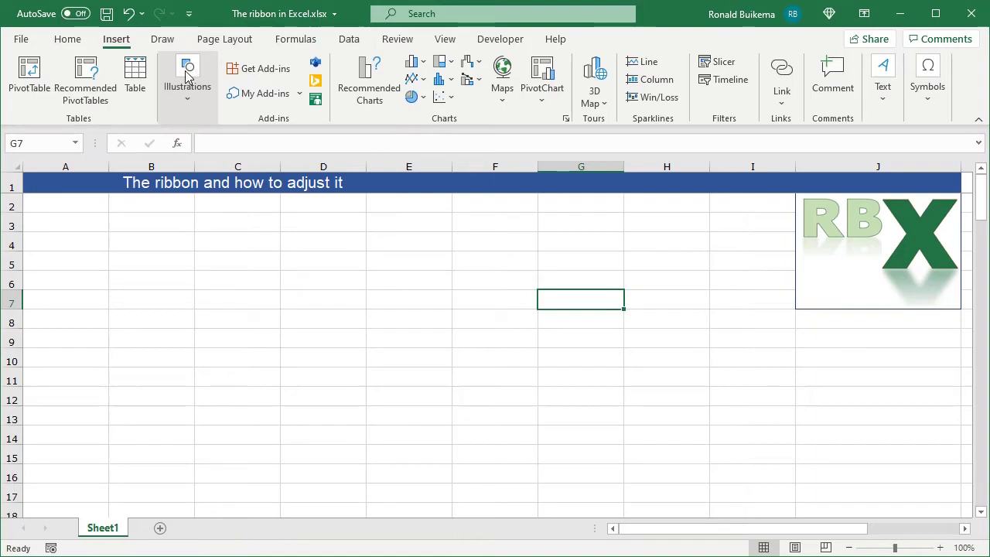
{"action": "left_click", "coordinate": [162, 39]}
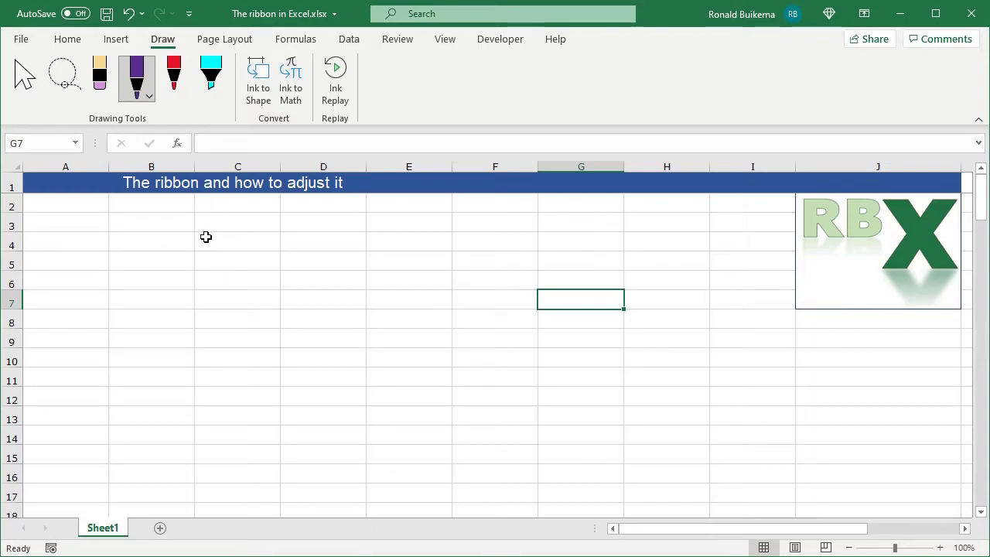
{"action": "left_click", "coordinate": [216, 42]}
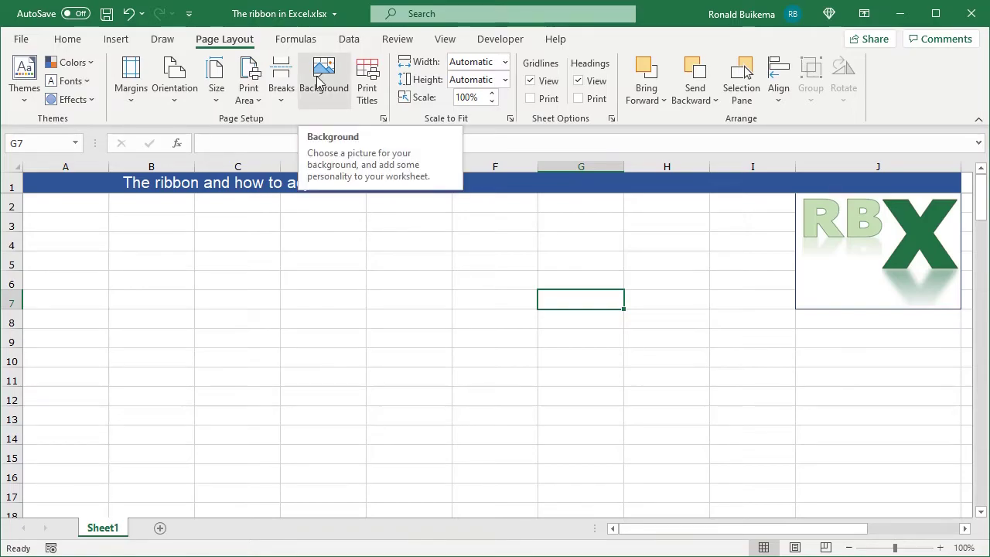
Step: Examine the Formulas commands on the ribbon, including the list of text functions and the calculation options
{"action": "left_click", "coordinate": [297, 40]}
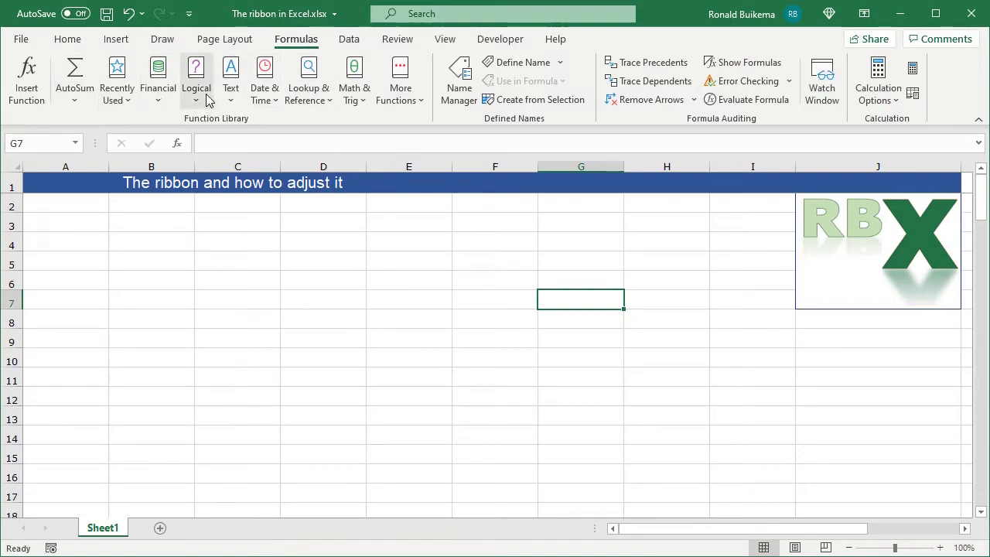
{"action": "left_click", "coordinate": [230, 91]}
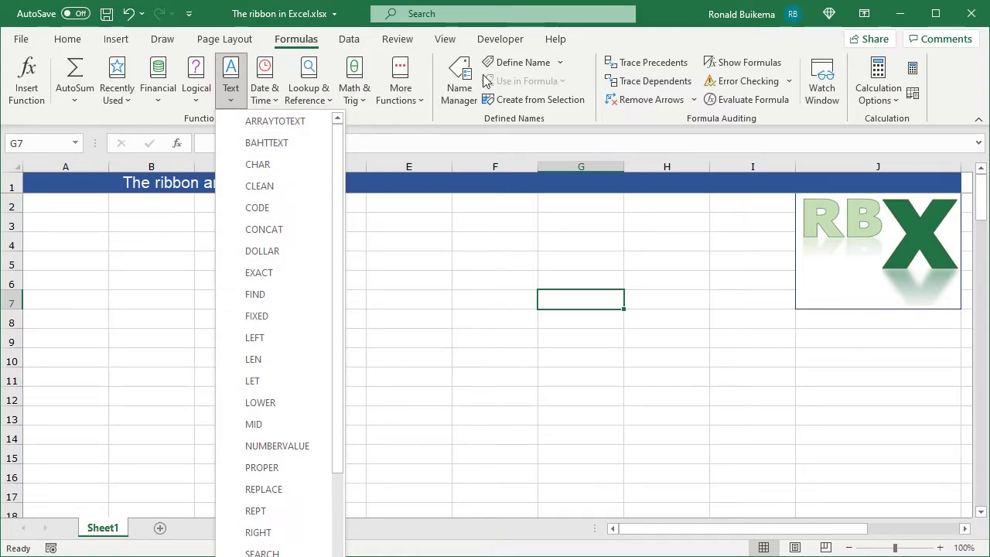
{"action": "left_click", "coordinate": [482, 166]}
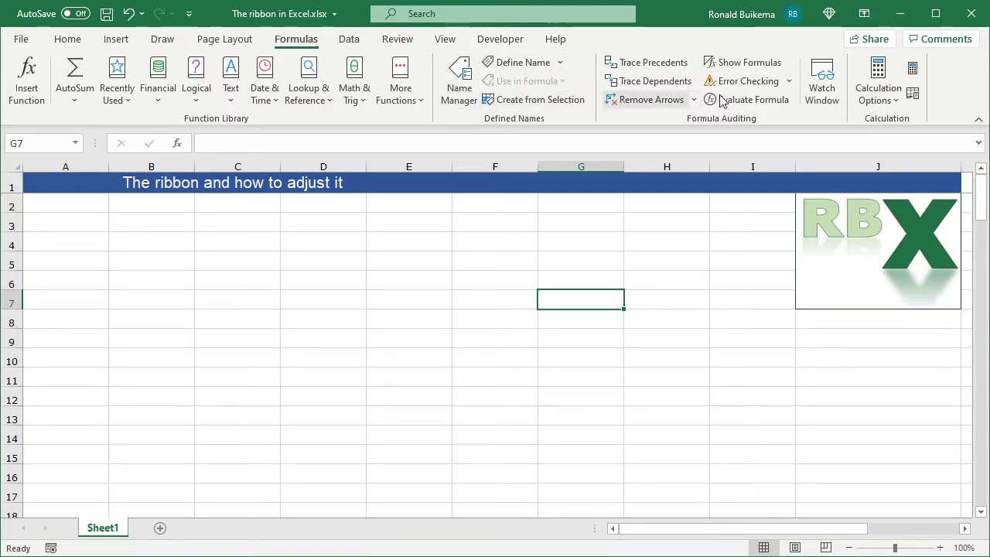
{"action": "left_click", "coordinate": [866, 92]}
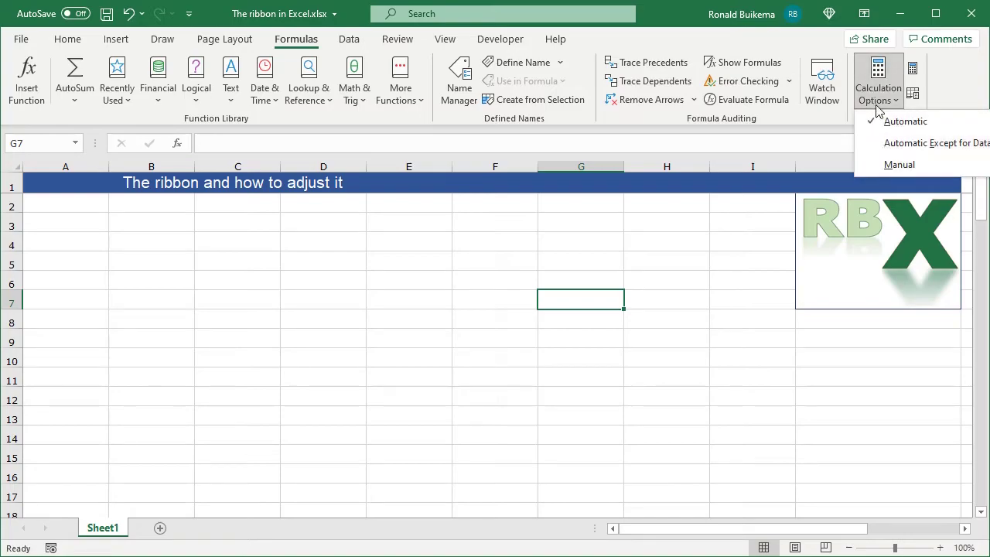
{"action": "left_click", "coordinate": [877, 128]}
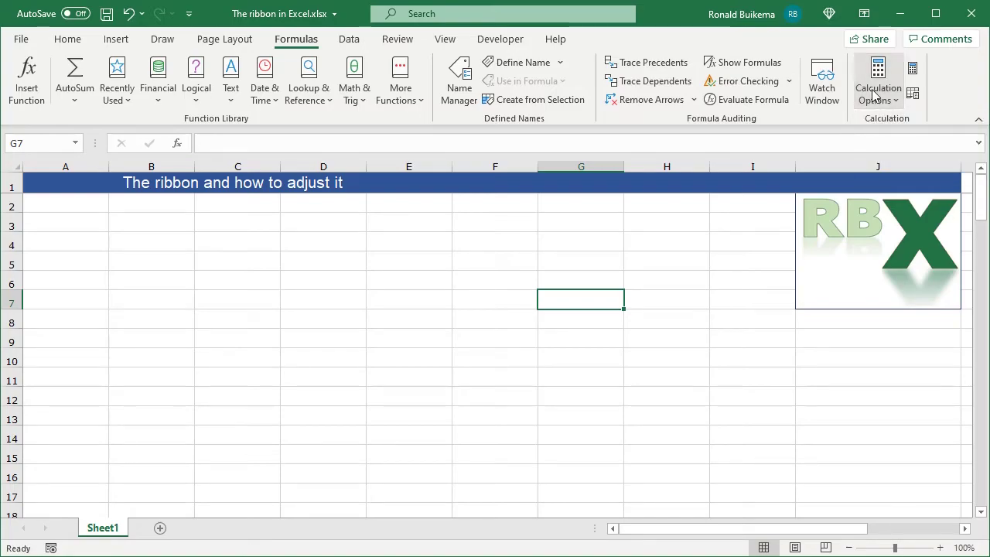
Step: Look through the Data, Review, View, Developer and Help commands on the ribbon
{"action": "left_click", "coordinate": [355, 44]}
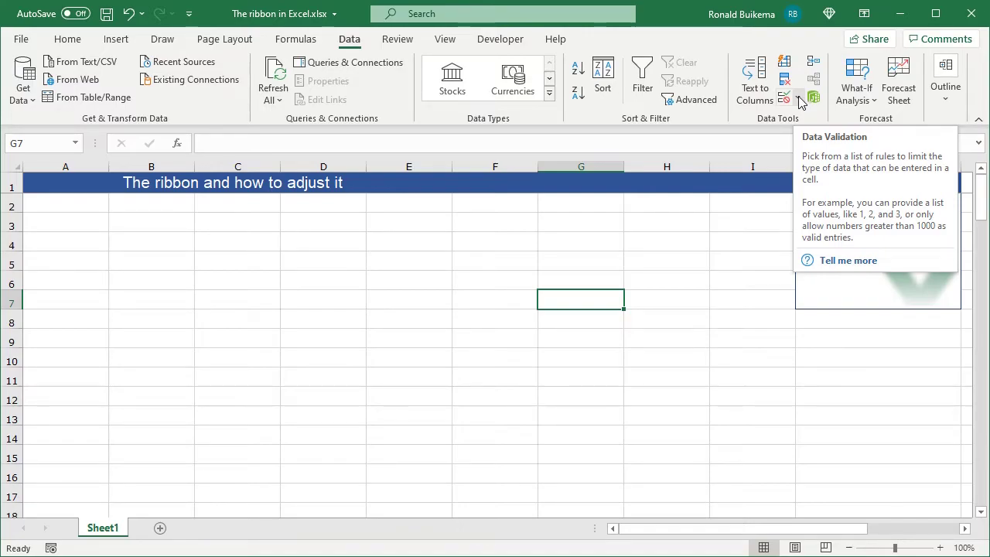
{"action": "left_click", "coordinate": [398, 40]}
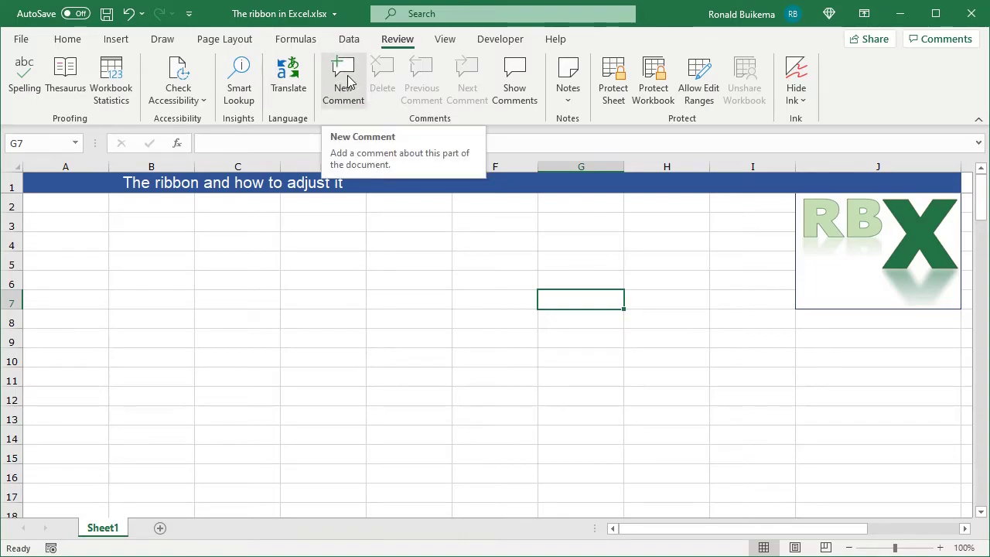
{"action": "left_click", "coordinate": [445, 39]}
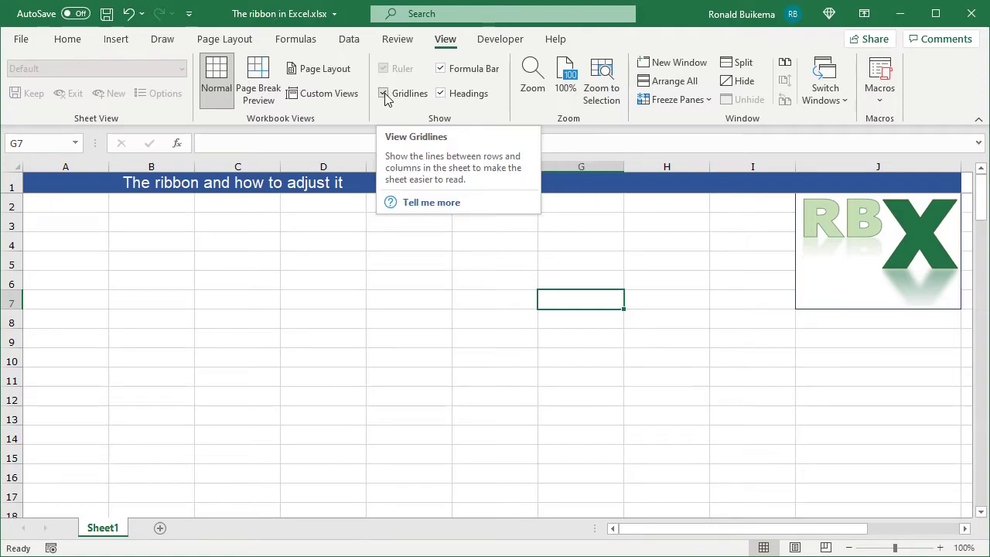
{"action": "left_click", "coordinate": [501, 40]}
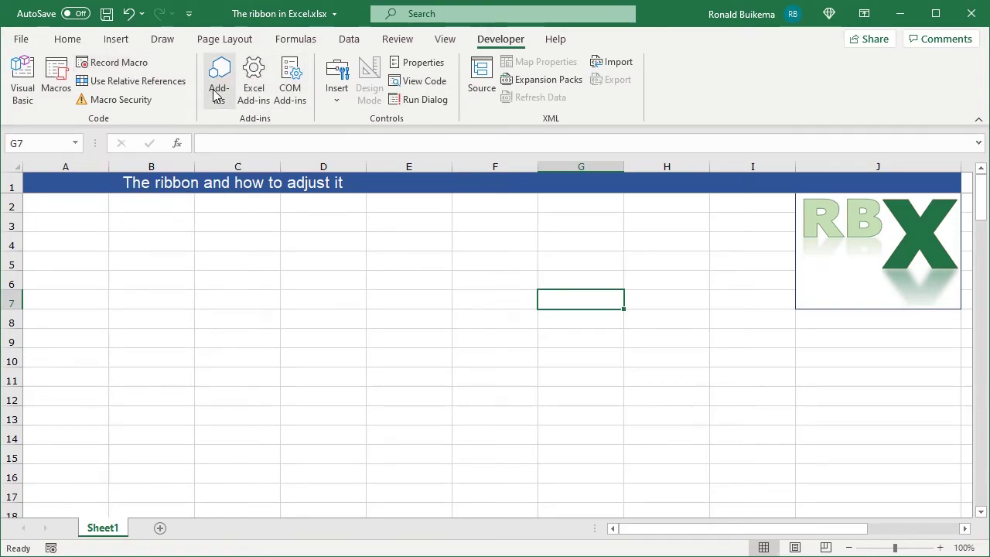
{"action": "left_click", "coordinate": [557, 39]}
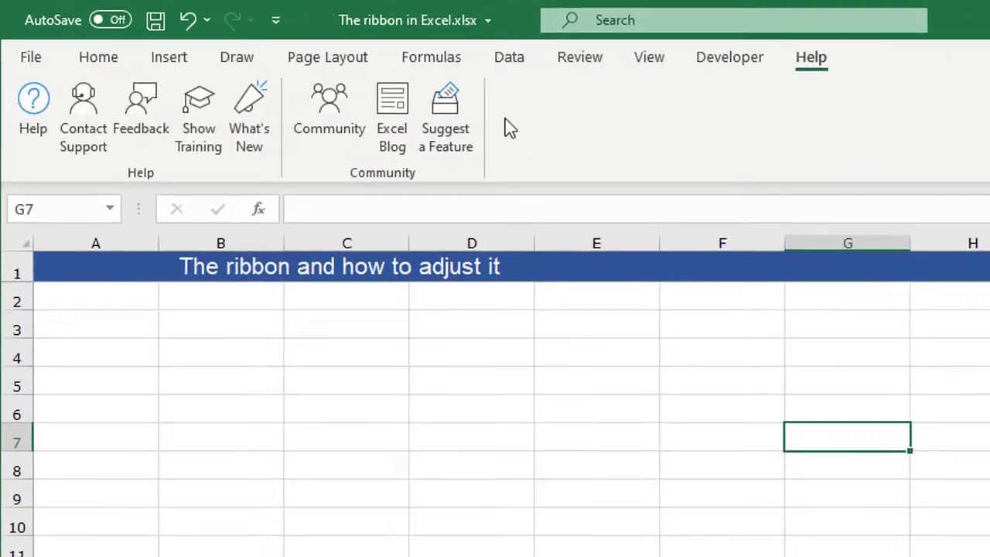
Step: Collapse the ribbon, show the Home commands temporarily, and pin the ribbon open again
{"action": "right_click", "coordinate": [507, 118]}
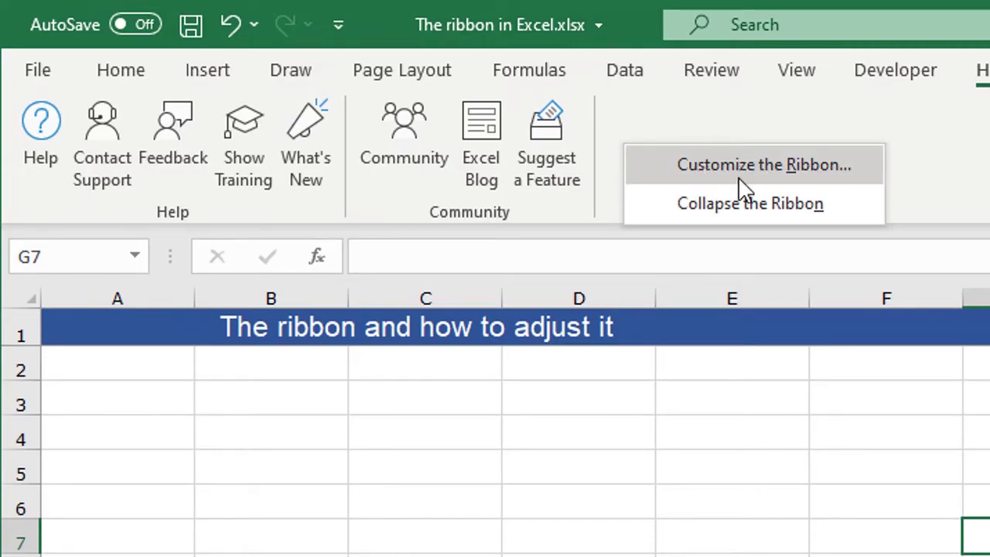
{"action": "left_click", "coordinate": [764, 205]}
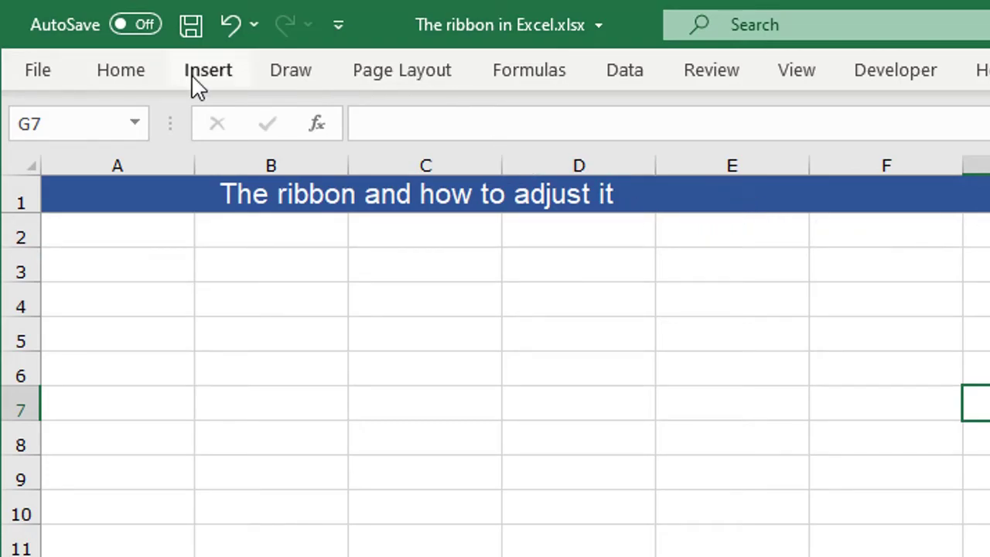
{"action": "left_click", "coordinate": [113, 71]}
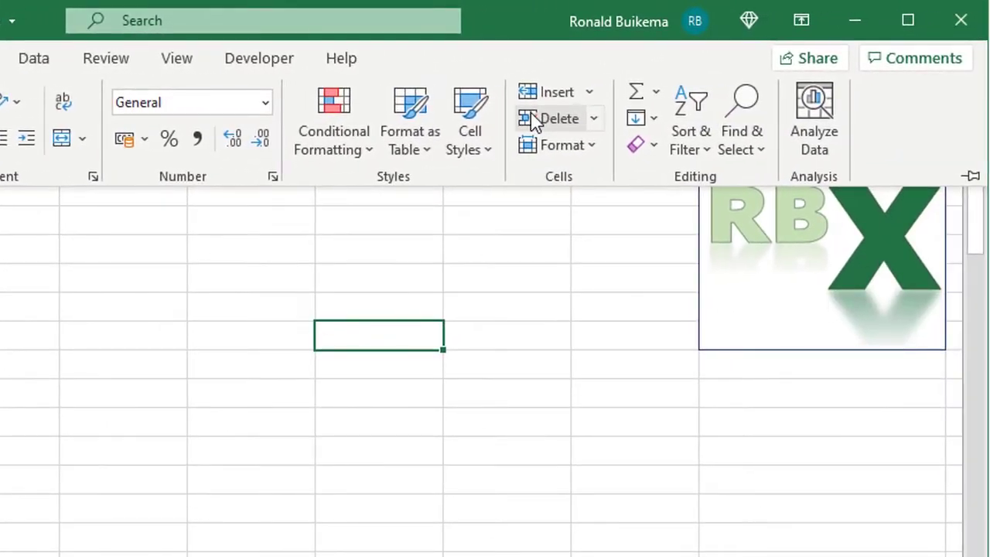
{"action": "left_click", "coordinate": [973, 179]}
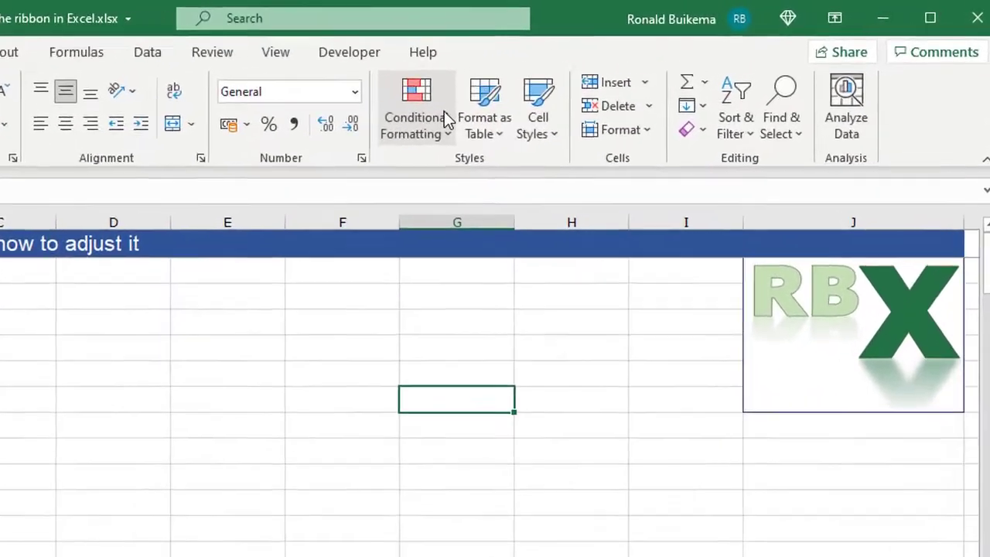
Step: Open the ribbon customization settings and inspect the Themes group within the Page Layout tab's structure
{"action": "right_click", "coordinate": [573, 89]}
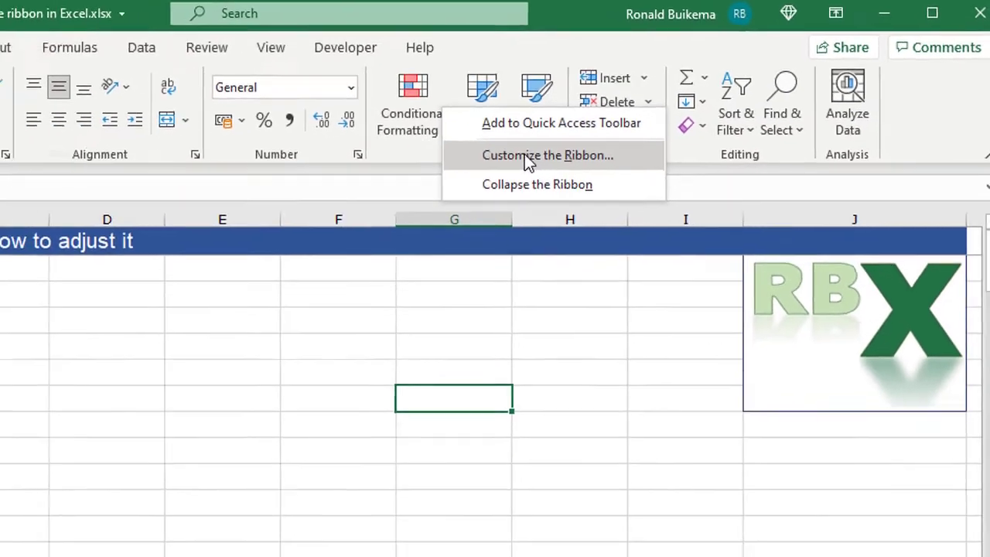
{"action": "left_click", "coordinate": [457, 192]}
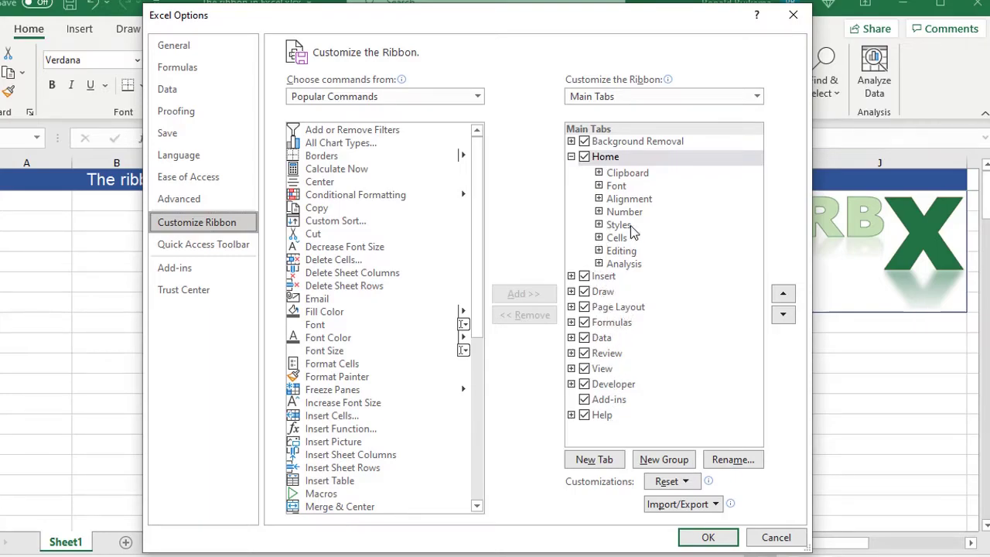
{"action": "left_click", "coordinate": [571, 307]}
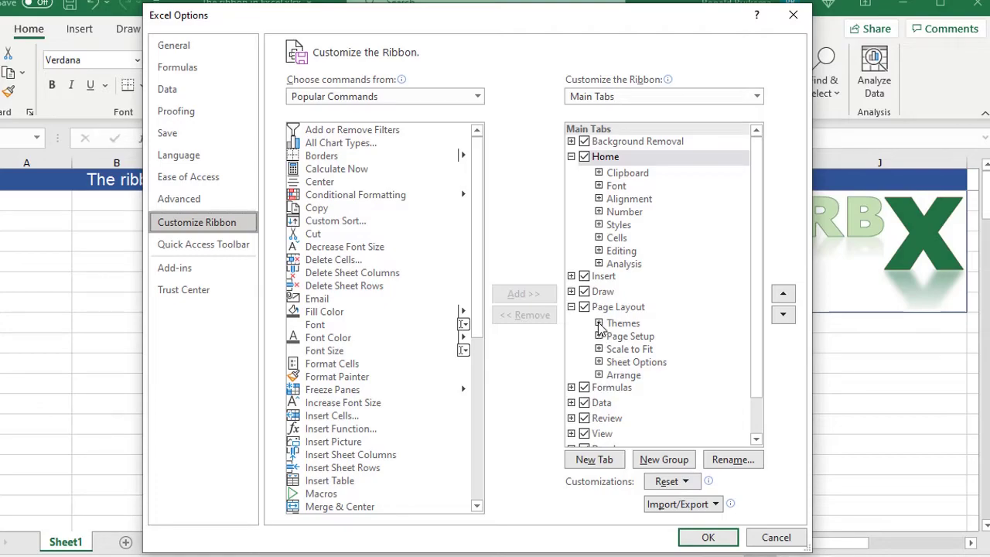
{"action": "left_click", "coordinate": [599, 324]}
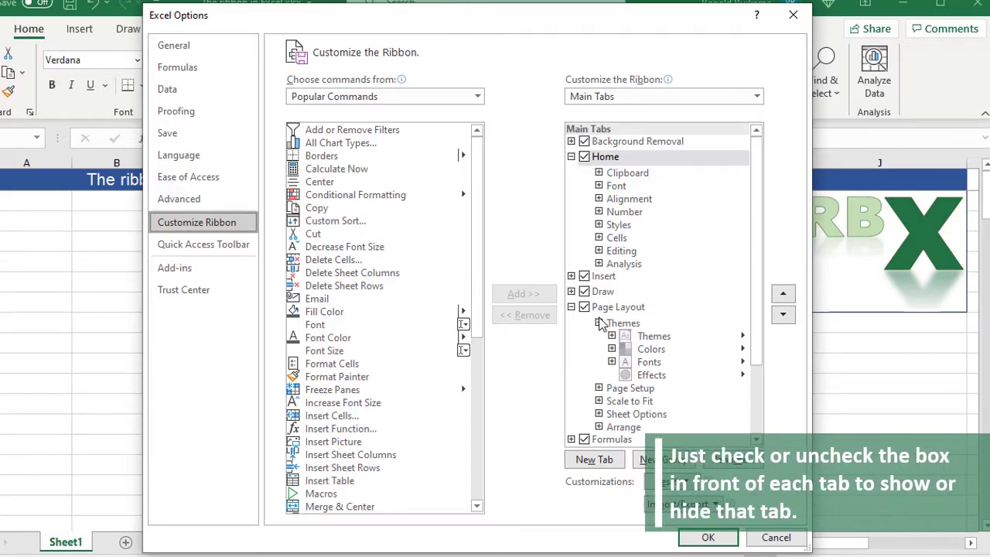
{"action": "left_click", "coordinate": [572, 307]}
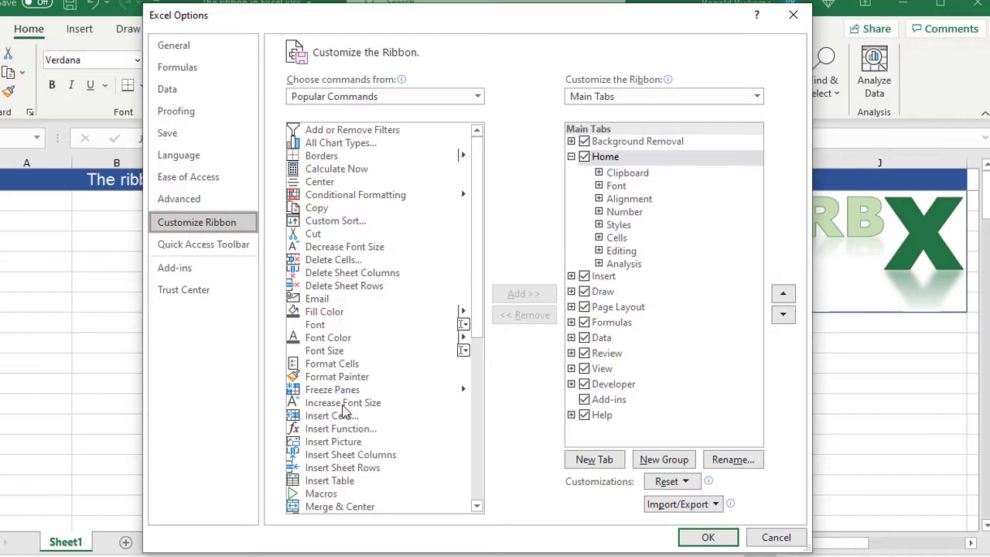
Step: Browse the commands available for the ribbon, first under Popular Commands and also under All Commands
{"action": "scroll", "coordinate": [344, 373], "scroll_direction": "down", "scroll_amount": 4}
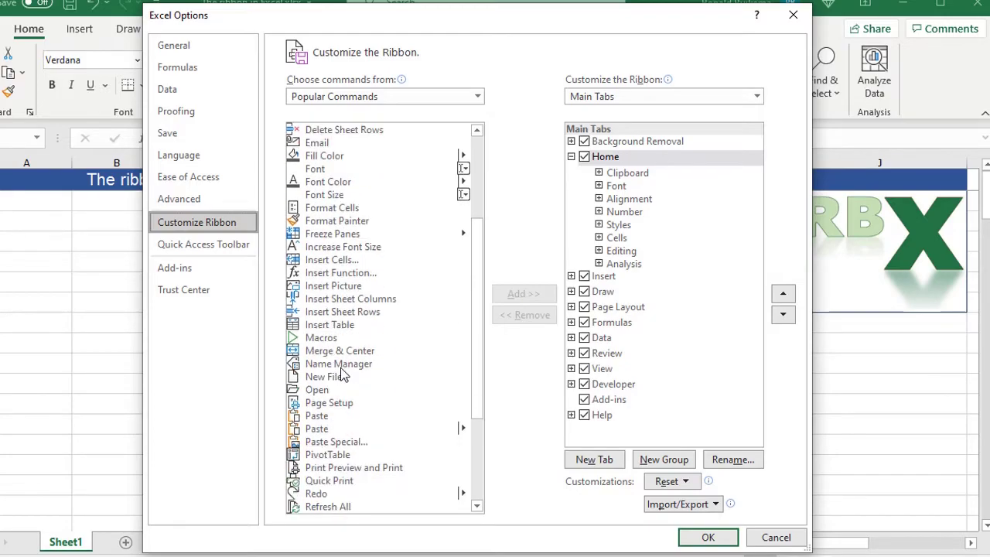
{"action": "scroll", "coordinate": [345, 373], "scroll_direction": "down", "scroll_amount": 4}
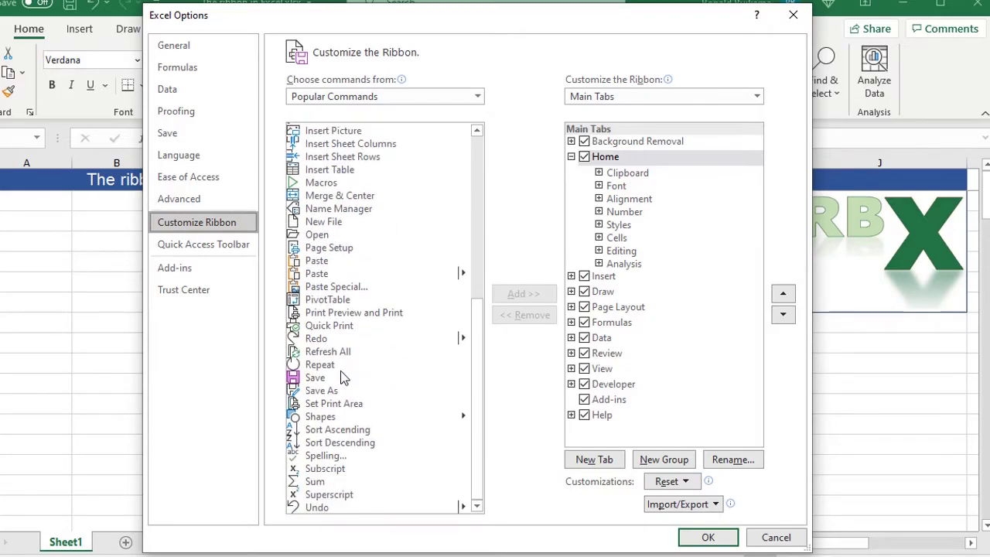
{"action": "scroll", "coordinate": [342, 375], "scroll_direction": "up", "scroll_amount": 6}
{"action": "scroll", "coordinate": [343, 375], "scroll_direction": "up", "scroll_amount": 2}
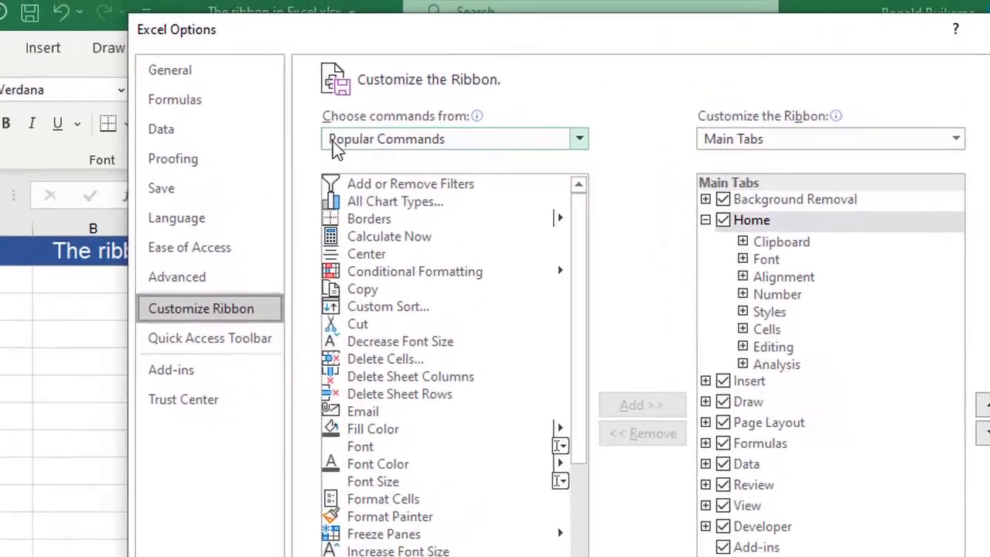
{"action": "scroll", "coordinate": [553, 406], "scroll_direction": "down", "scroll_amount": 8}
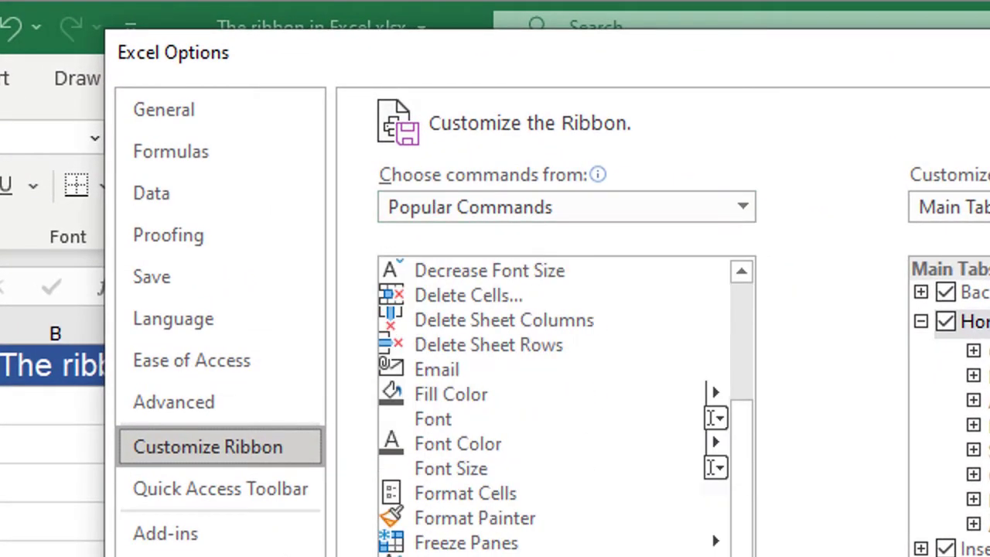
{"action": "scroll", "coordinate": [710, 542], "scroll_direction": "up", "scroll_amount": 8}
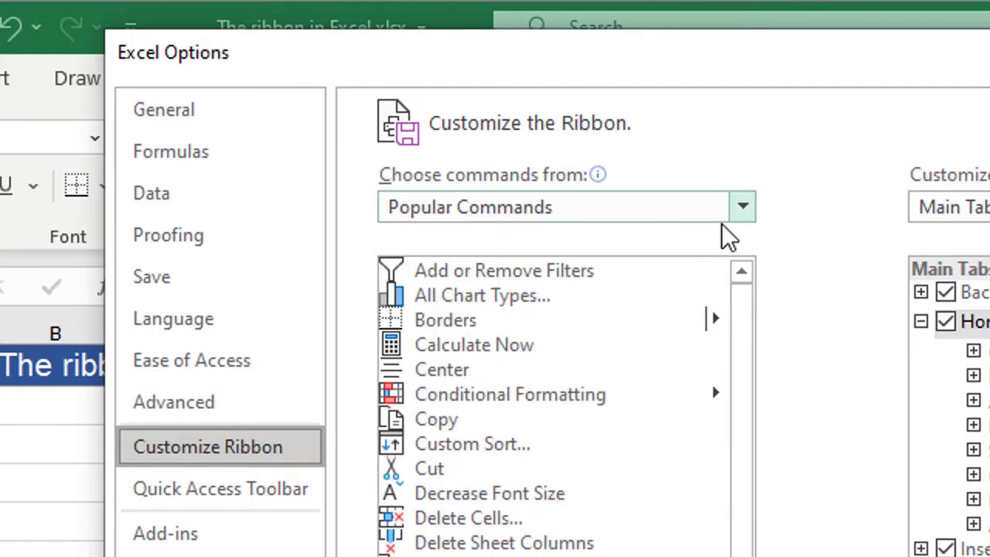
{"action": "left_click", "coordinate": [743, 205]}
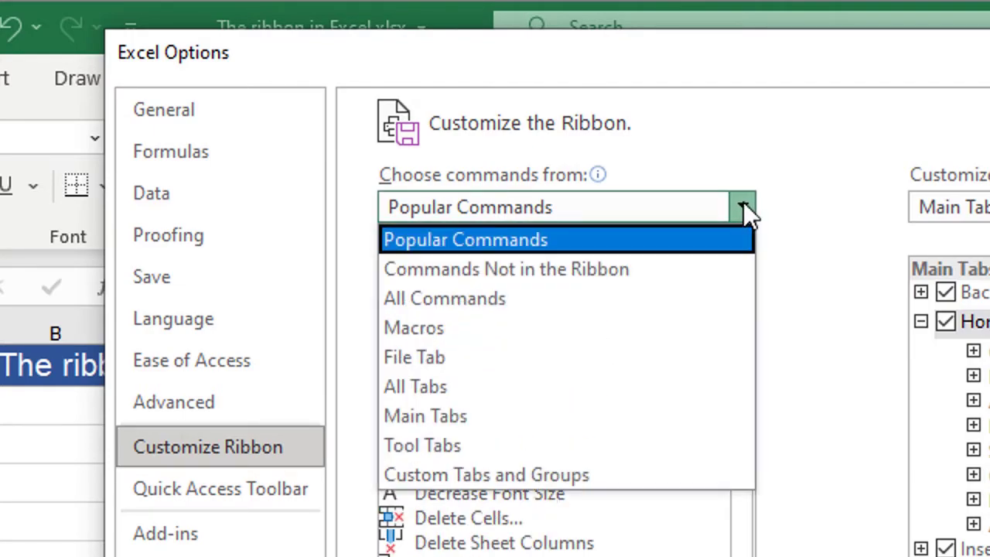
{"action": "left_click", "coordinate": [453, 295]}
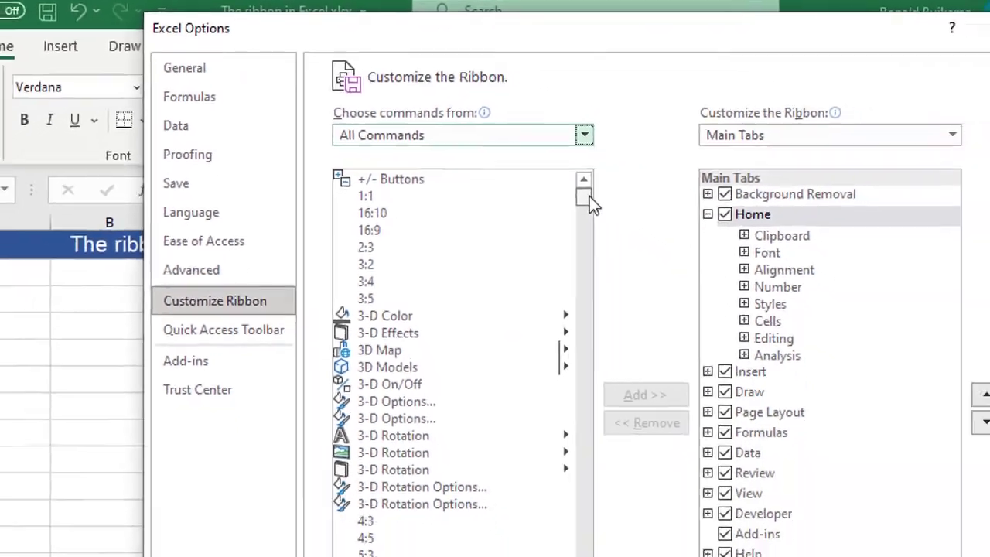
{"action": "left_click_drag", "start_coordinate": [743, 303], "coordinate": [705, 556]}
{"action": "left_click_drag", "start_coordinate": [479, 309], "coordinate": [504, 514]}
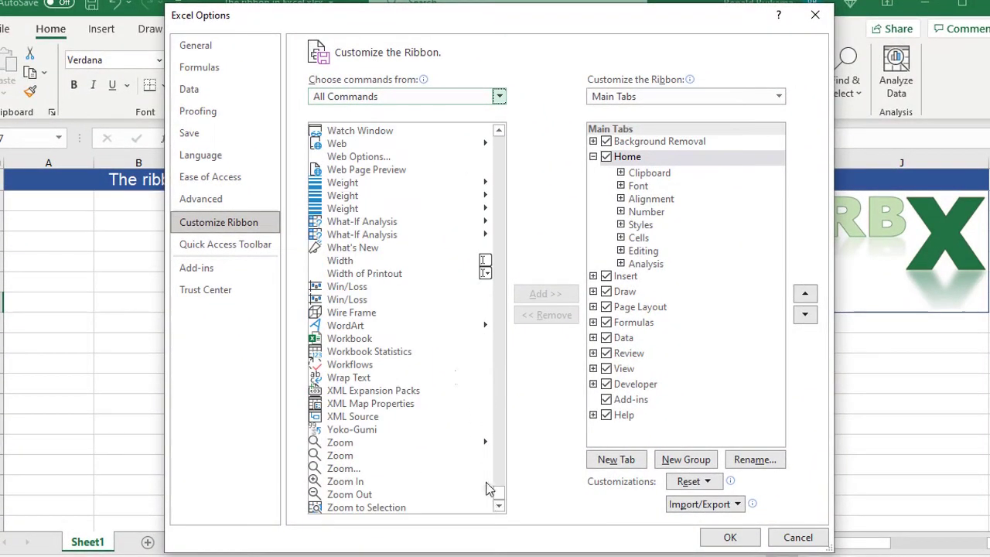
Step: Show Popular Commands as the command source again and add a new custom tab below Home
{"action": "left_click", "coordinate": [499, 96]}
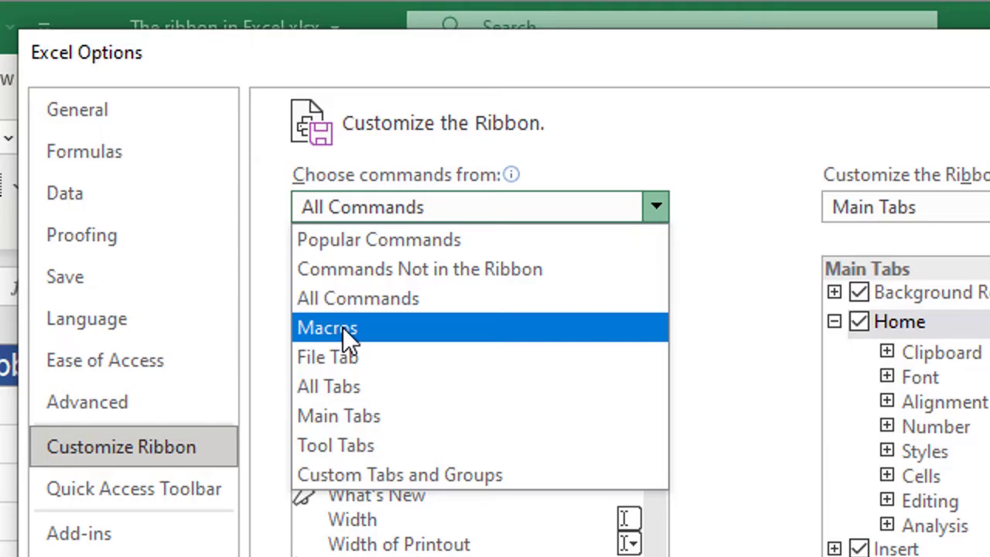
{"action": "left_click", "coordinate": [374, 241]}
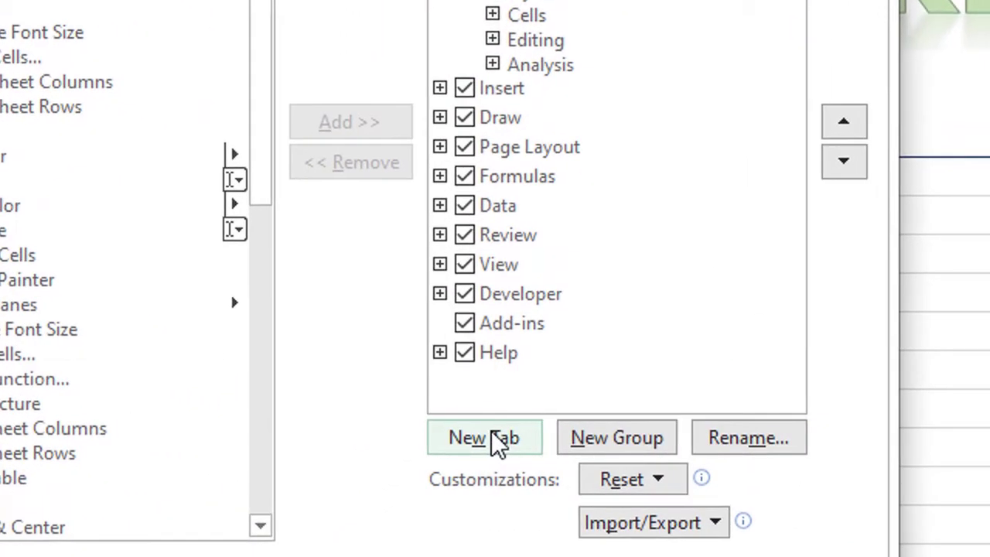
{"action": "left_click", "coordinate": [609, 461]}
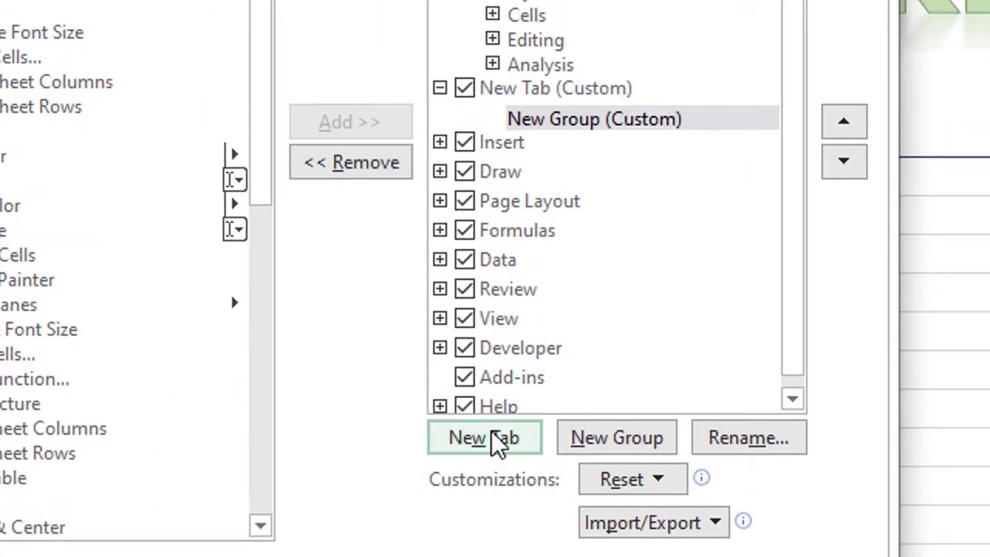
Step: Rename the new custom tab as My own tab and its new group as Handy buttons
{"action": "left_click", "coordinate": [549, 97]}
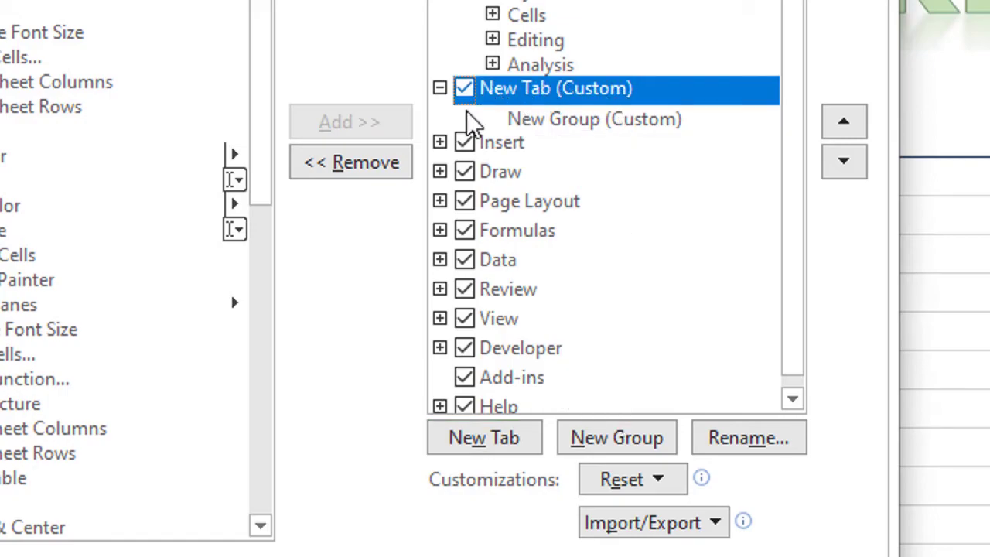
{"action": "left_click", "coordinate": [741, 444]}
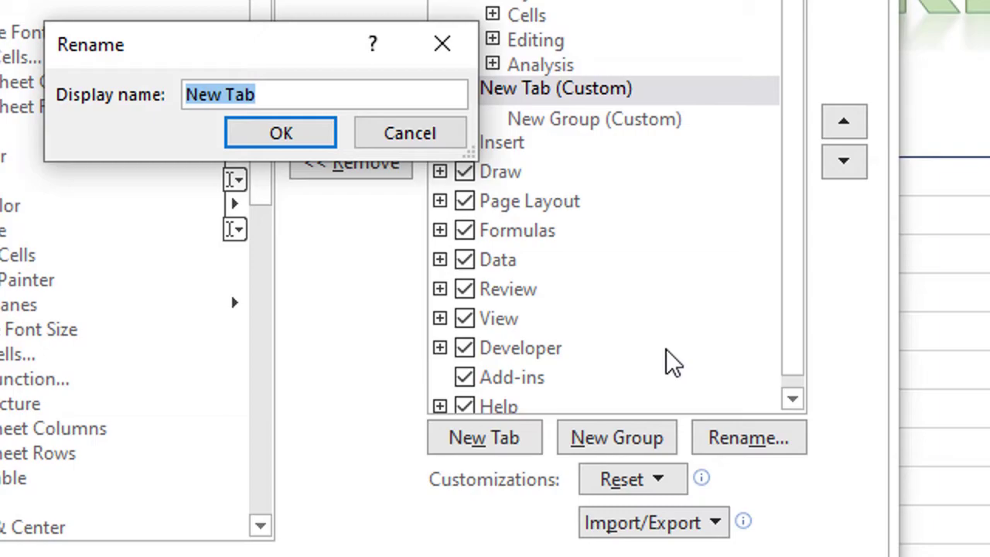
{"action": "type", "text": "My "}
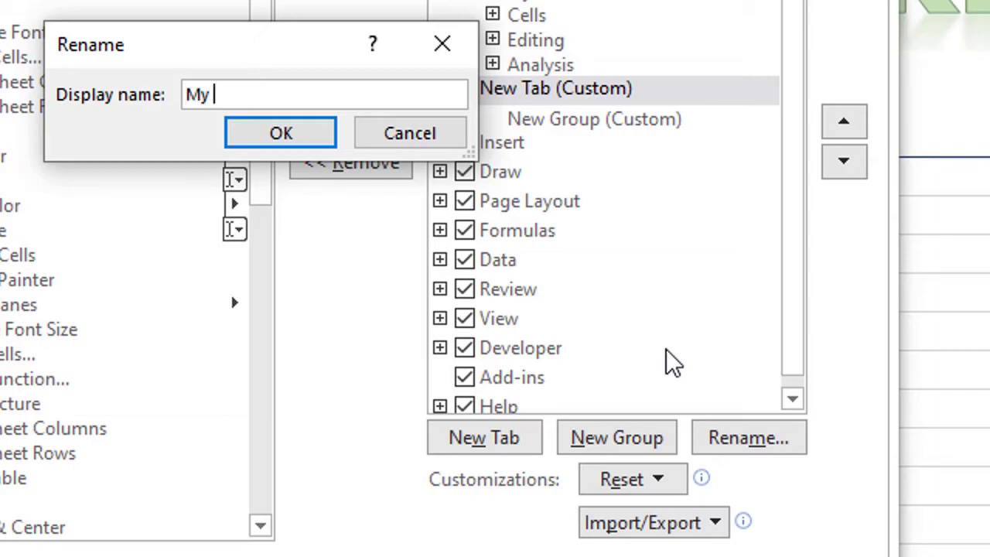
{"action": "type", "text": "own tab"}
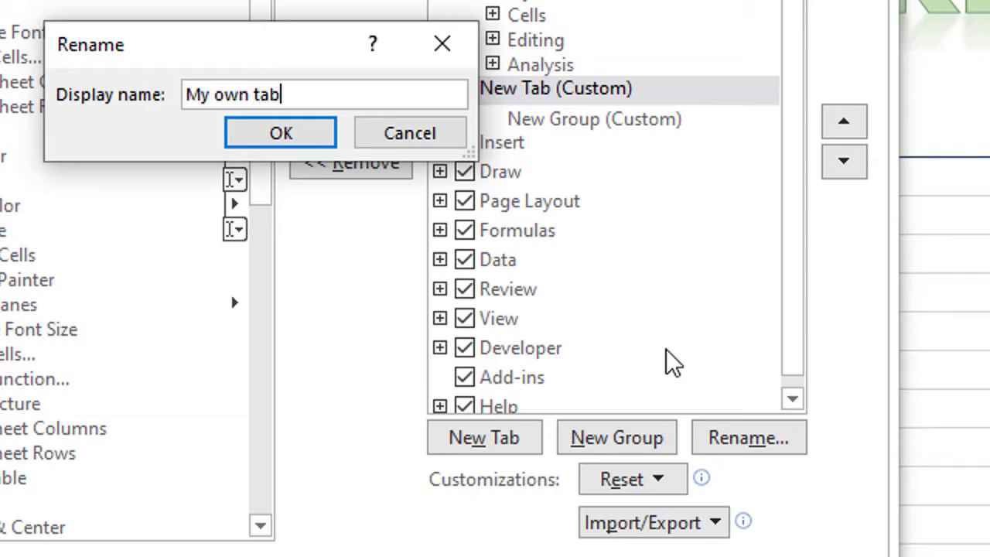
{"action": "left_click", "coordinate": [321, 144]}
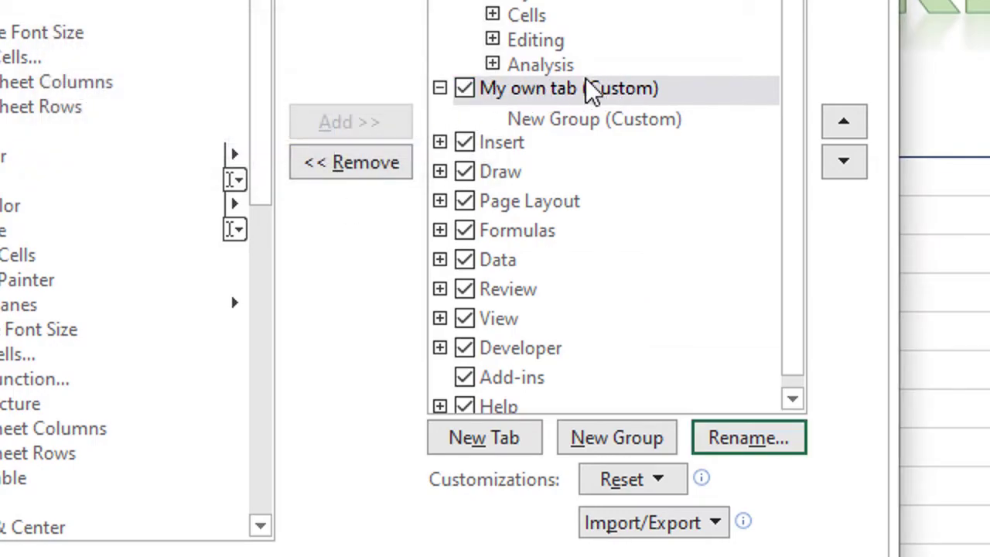
{"action": "left_click", "coordinate": [554, 125]}
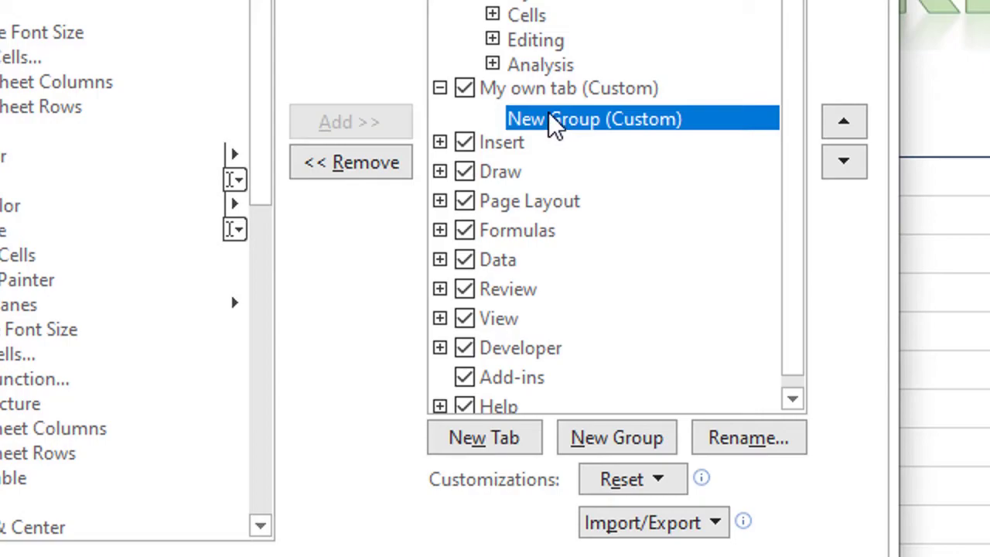
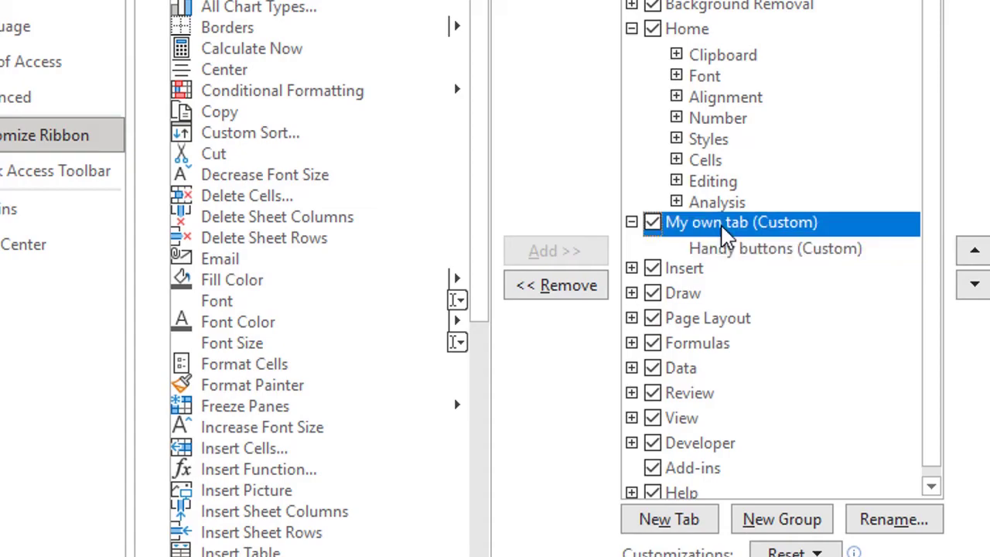
Step: Add the Email and Conditional Formatting commands from Popular Commands to the Handy buttons group
{"action": "left_click", "coordinate": [765, 253]}
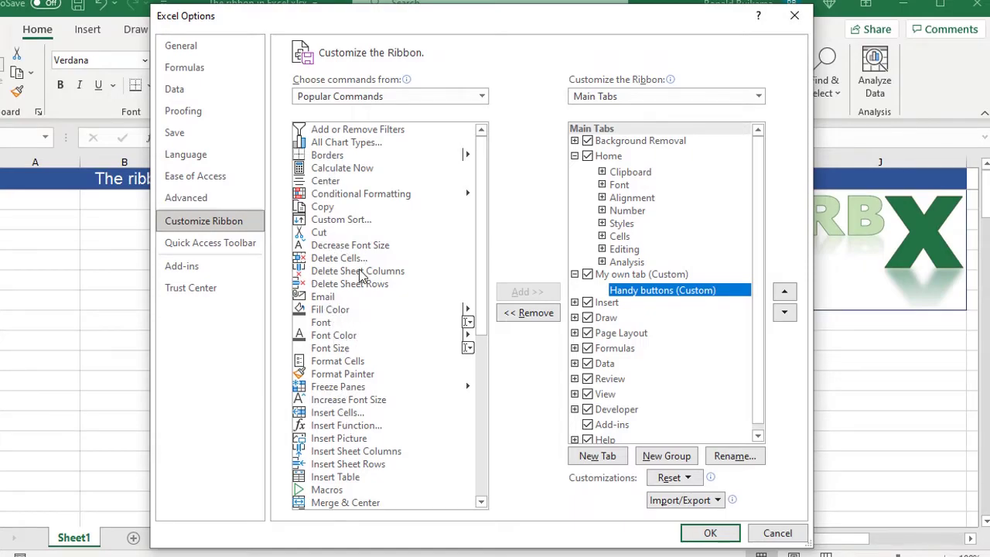
{"action": "scroll", "coordinate": [367, 265], "scroll_direction": "down", "scroll_amount": 8}
{"action": "scroll", "coordinate": [367, 265], "scroll_direction": "up", "scroll_amount": 8}
{"action": "left_click", "coordinate": [334, 96]}
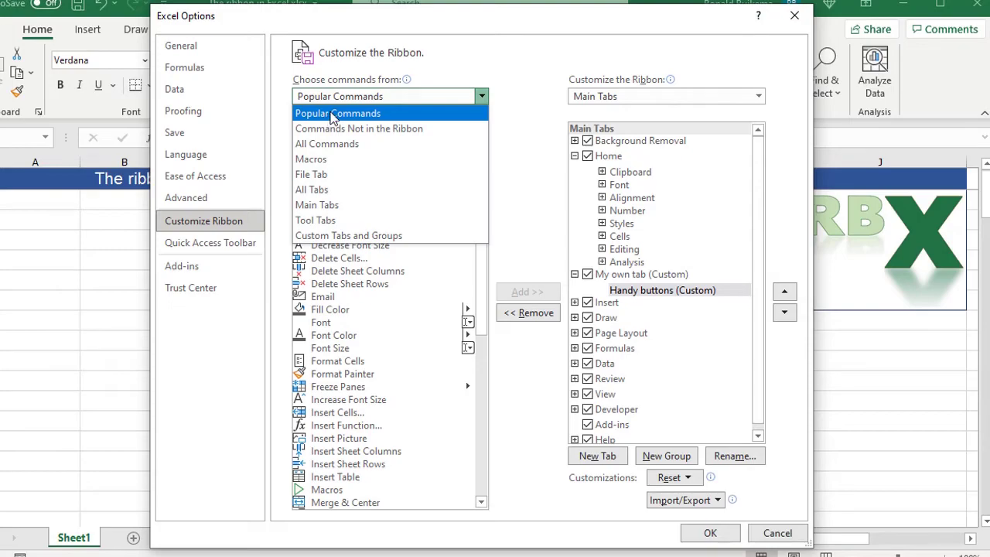
{"action": "left_click", "coordinate": [333, 116]}
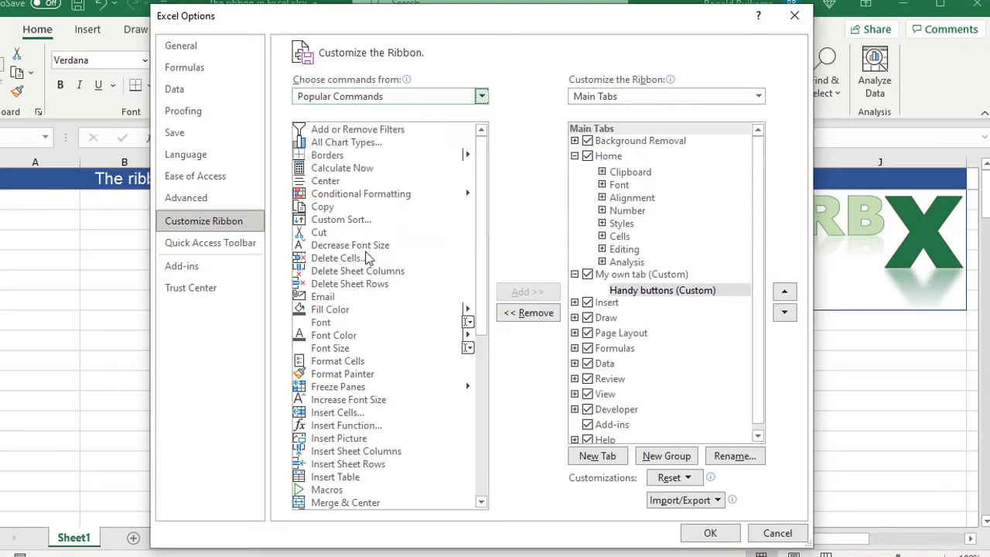
{"action": "left_click", "coordinate": [323, 299]}
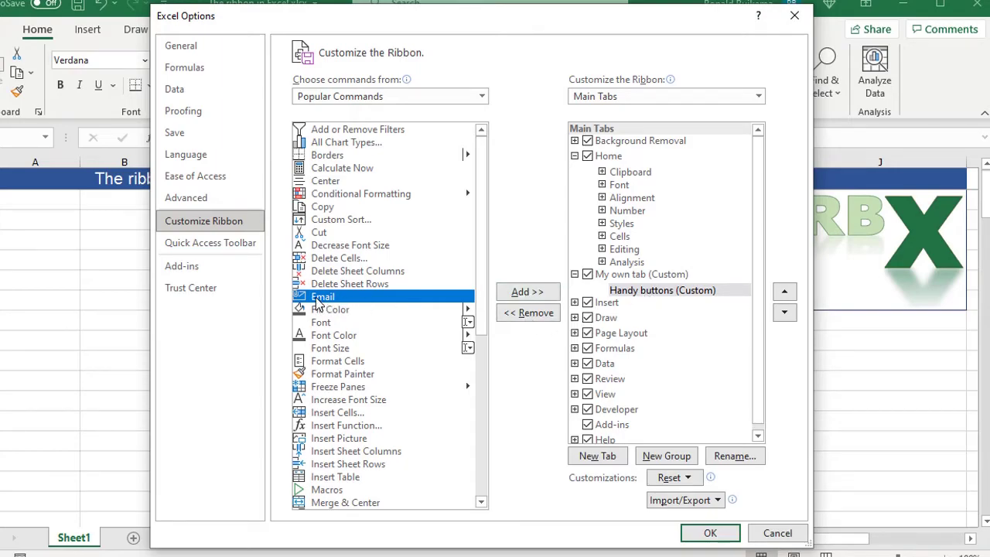
{"action": "left_click", "coordinate": [527, 294]}
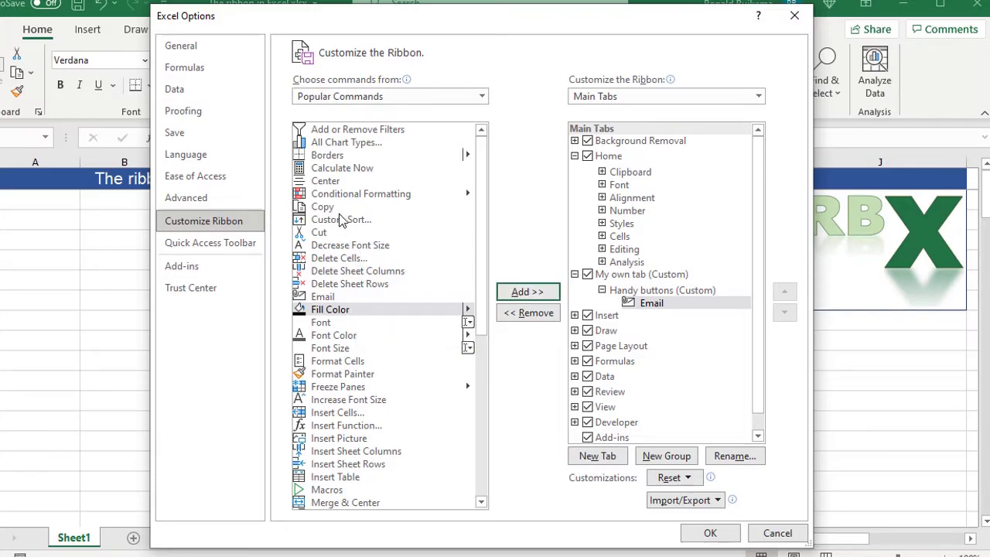
{"action": "left_click", "coordinate": [333, 197]}
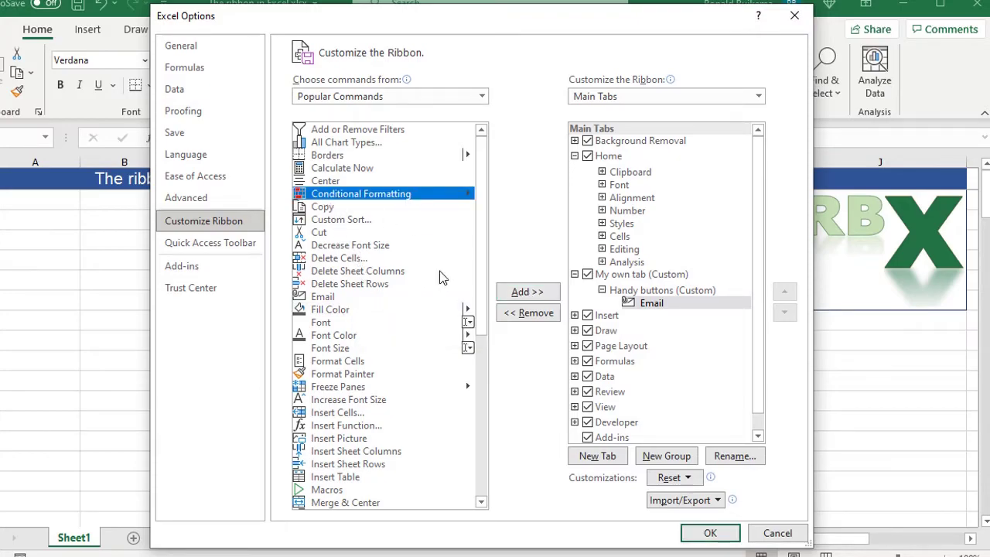
{"action": "left_click", "coordinate": [526, 293]}
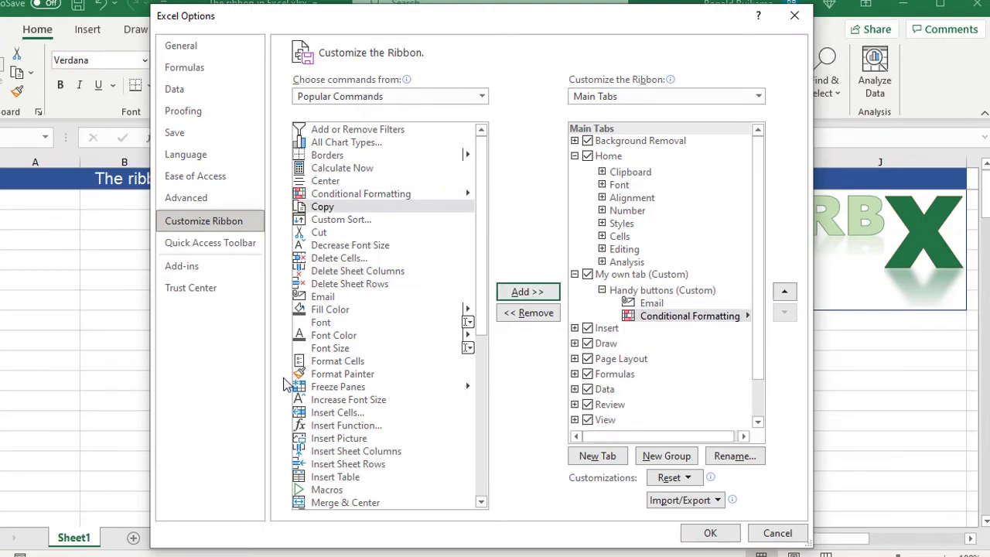
Step: Add the Macros and Name Manager commands to the Handy buttons group, and display My own tab in the ribbon
{"action": "left_click", "coordinate": [348, 428]}
{"action": "scroll", "coordinate": [350, 414], "scroll_direction": "down", "scroll_amount": 2}
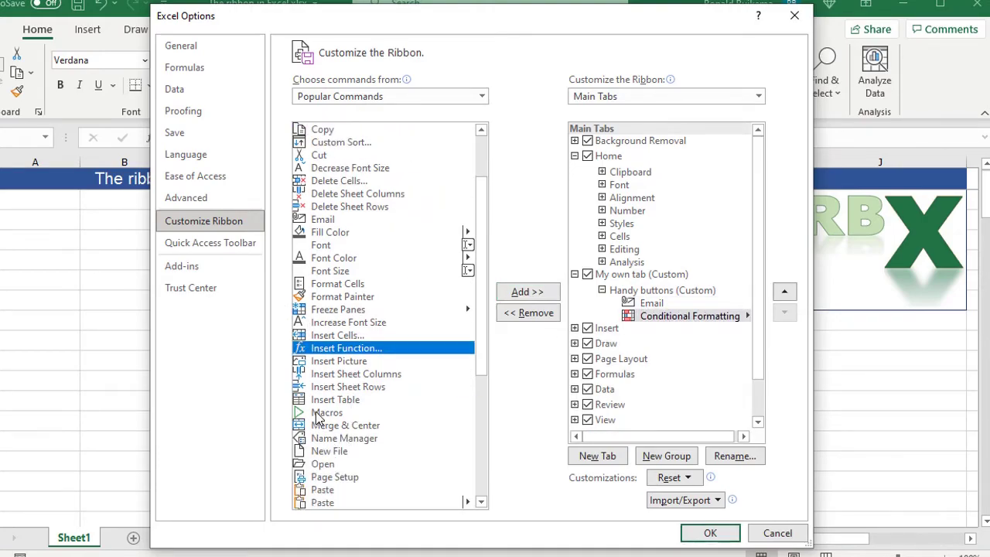
{"action": "left_click", "coordinate": [349, 414]}
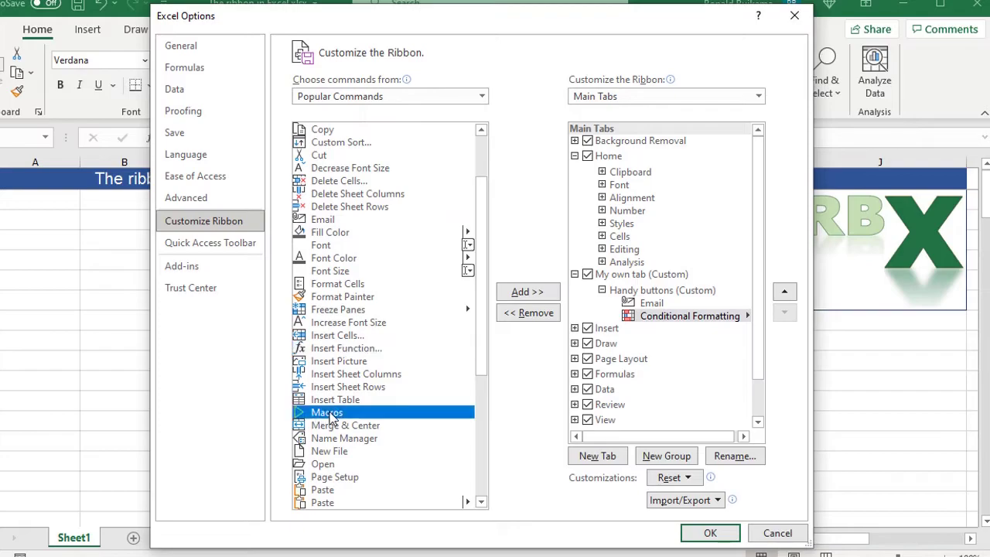
{"action": "left_click", "coordinate": [529, 292]}
{"action": "scroll", "coordinate": [340, 391], "scroll_direction": "down", "scroll_amount": 3}
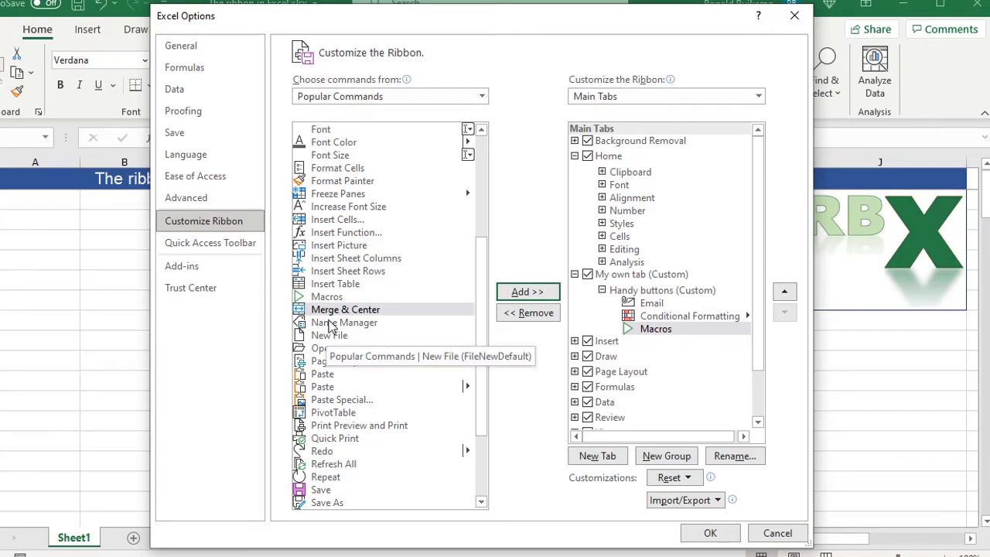
{"action": "left_click", "coordinate": [332, 323]}
{"action": "left_click", "coordinate": [538, 295]}
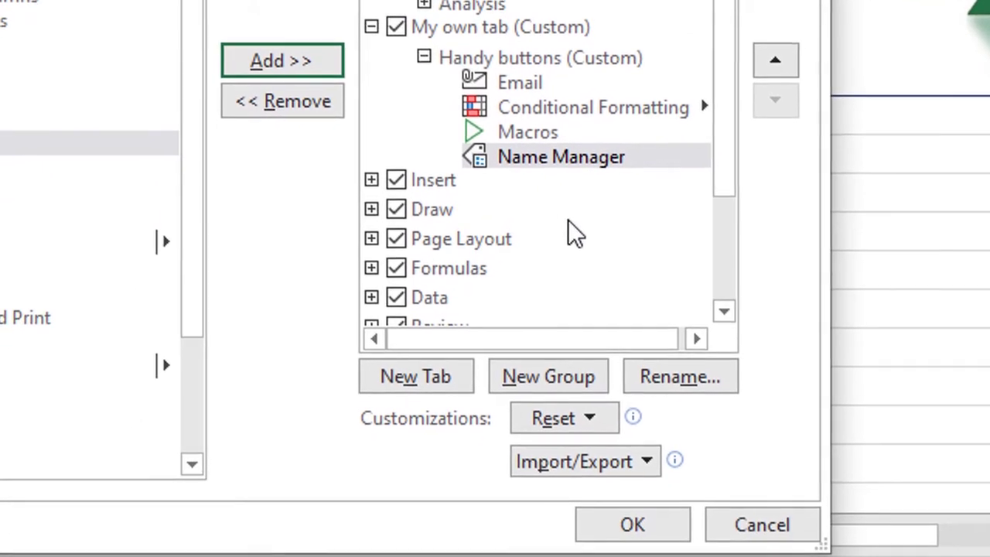
{"action": "left_click", "coordinate": [639, 530]}
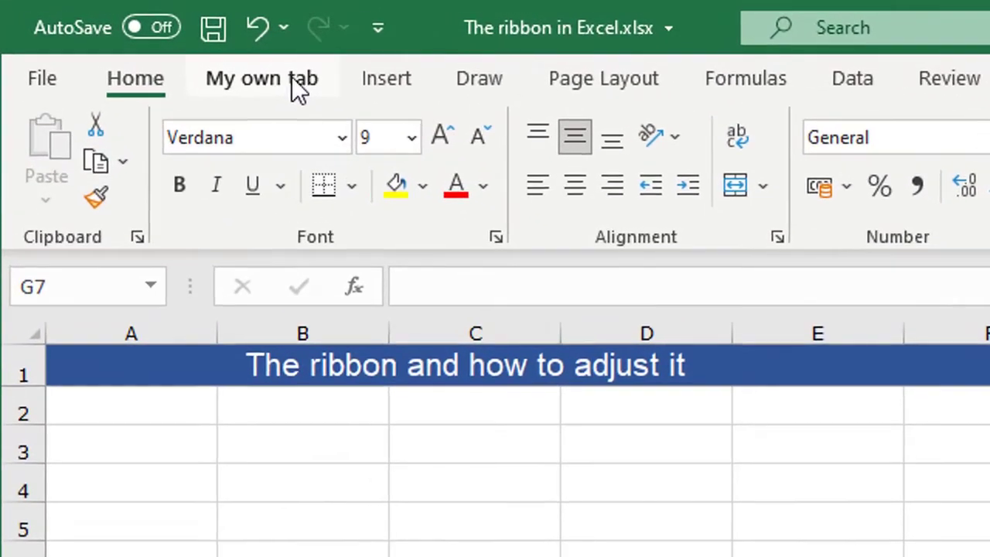
{"action": "left_click", "coordinate": [262, 78]}
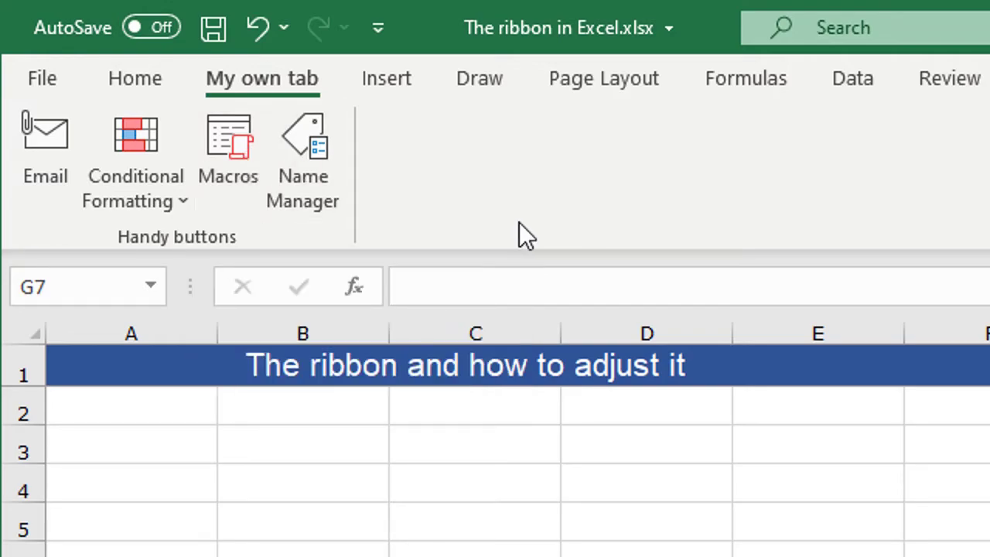
Step: Review the Quick Access Toolbar customization settings and close them without making changes
{"action": "right_click", "coordinate": [421, 147]}
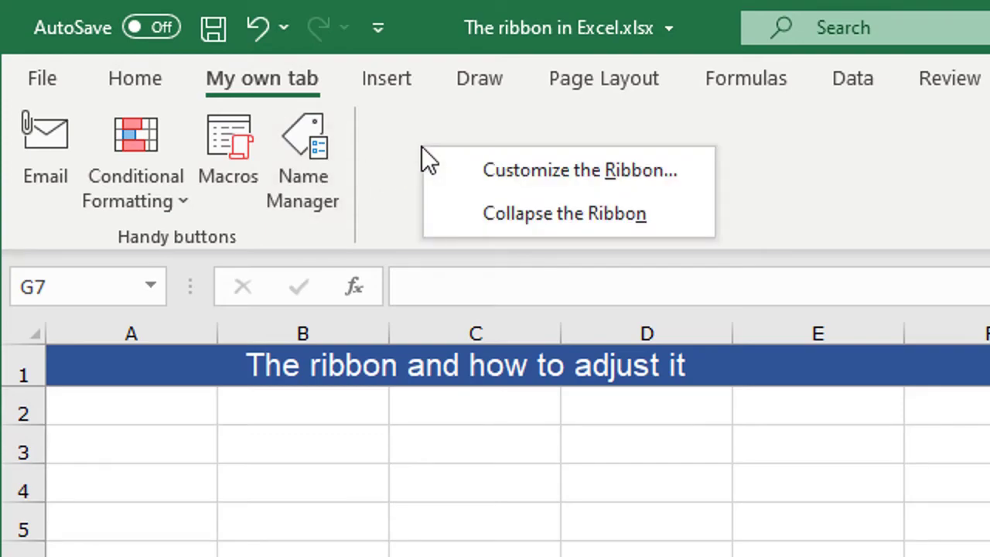
{"action": "left_click", "coordinate": [558, 174]}
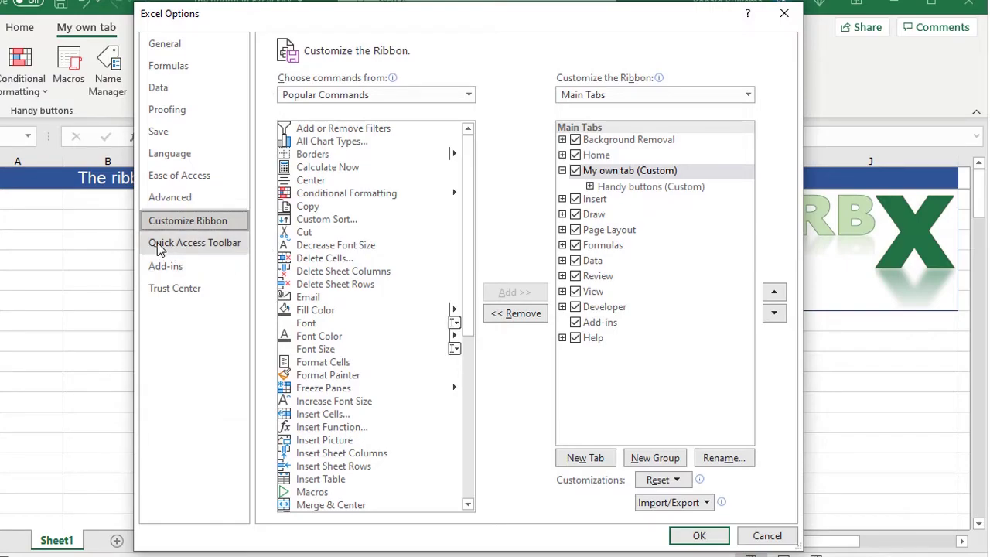
{"action": "left_click", "coordinate": [200, 246]}
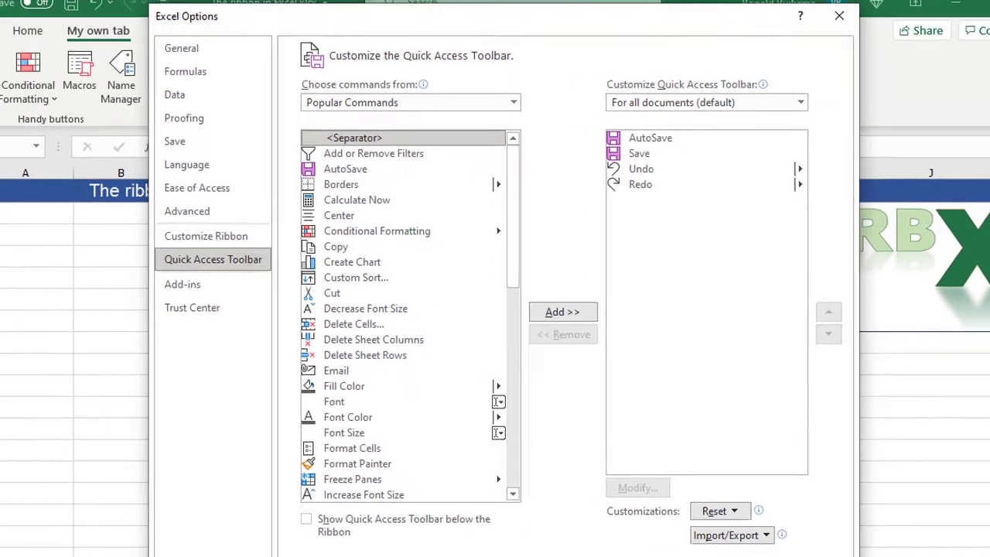
{"action": "left_click", "coordinate": [778, 540]}
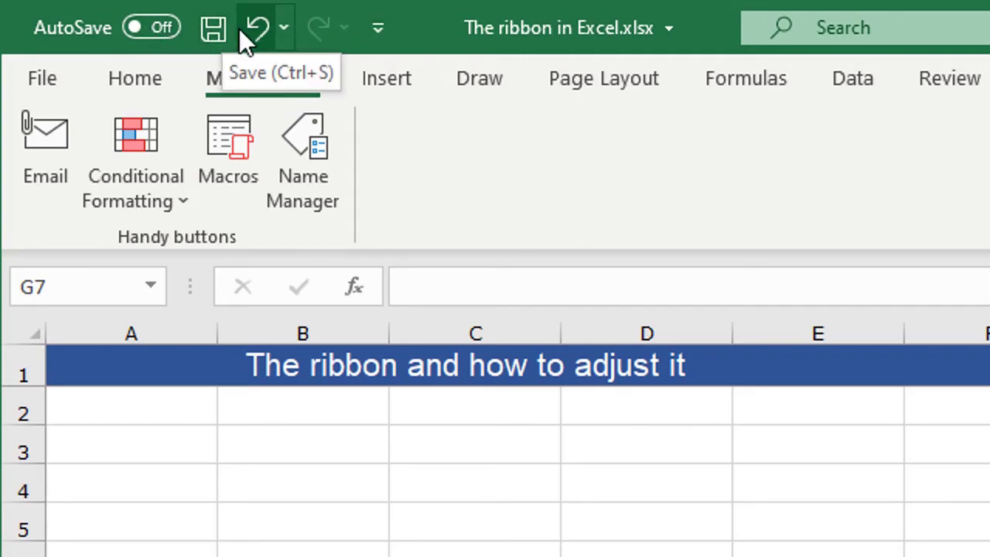
Step: Reopen the Quick Access Toolbar customization settings and browse the command sources, keeping Popular Commands as the source
{"action": "right_click", "coordinate": [558, 169]}
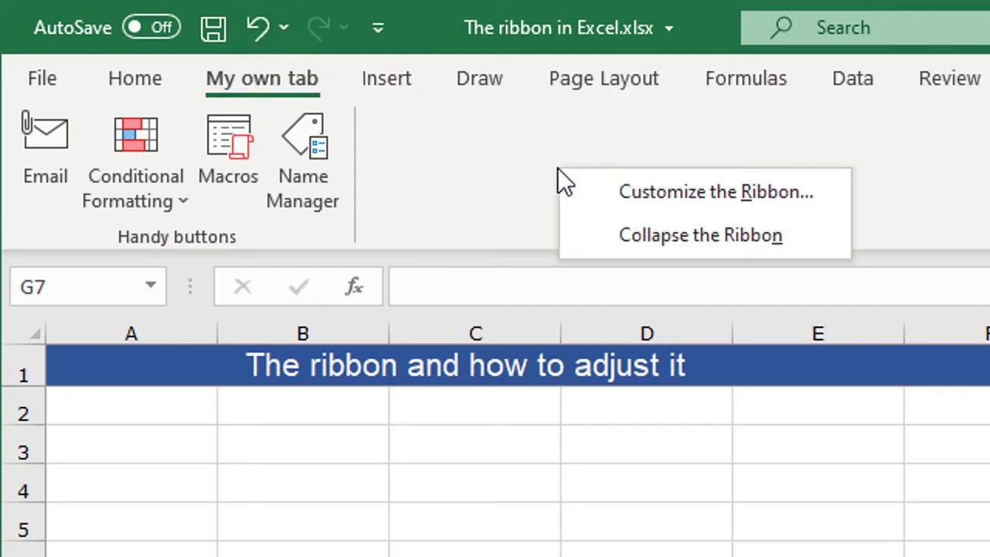
{"action": "left_click", "coordinate": [674, 196]}
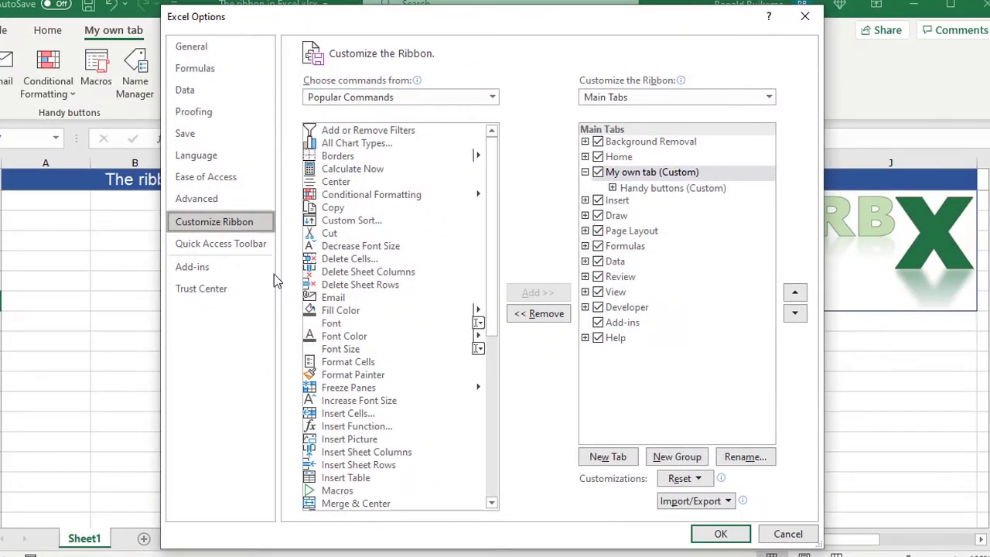
{"action": "left_click", "coordinate": [234, 243]}
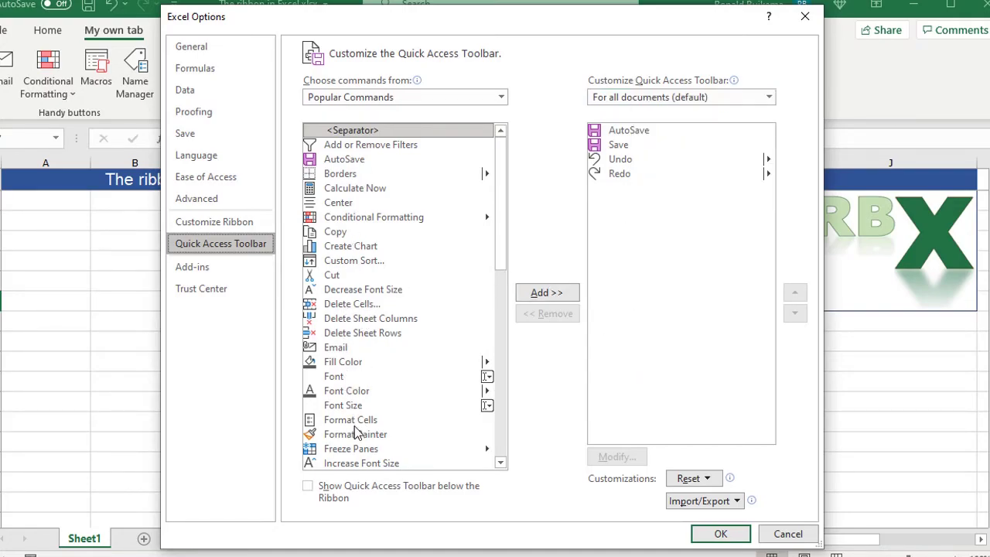
{"action": "left_click", "coordinate": [348, 100]}
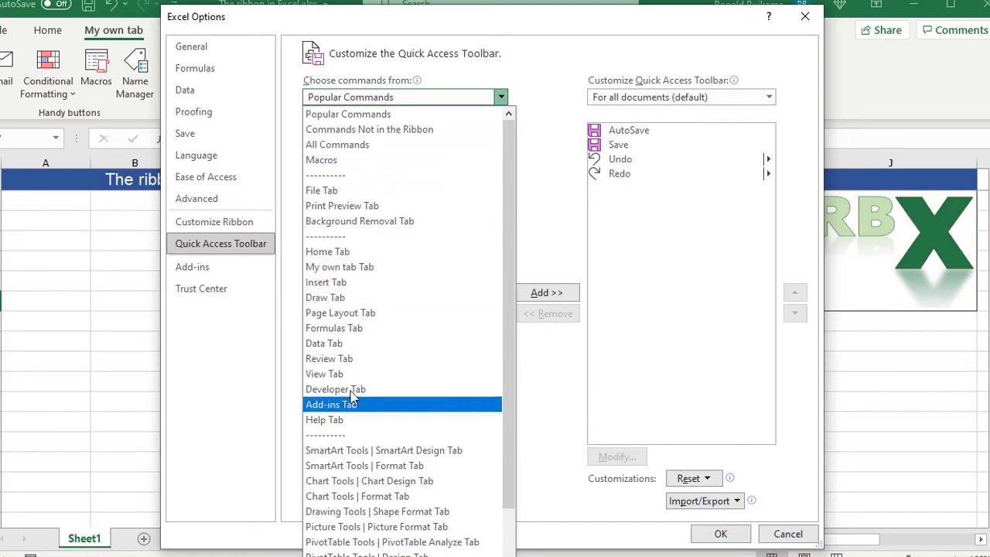
{"action": "scroll", "coordinate": [380, 255], "scroll_direction": "down", "scroll_amount": 3}
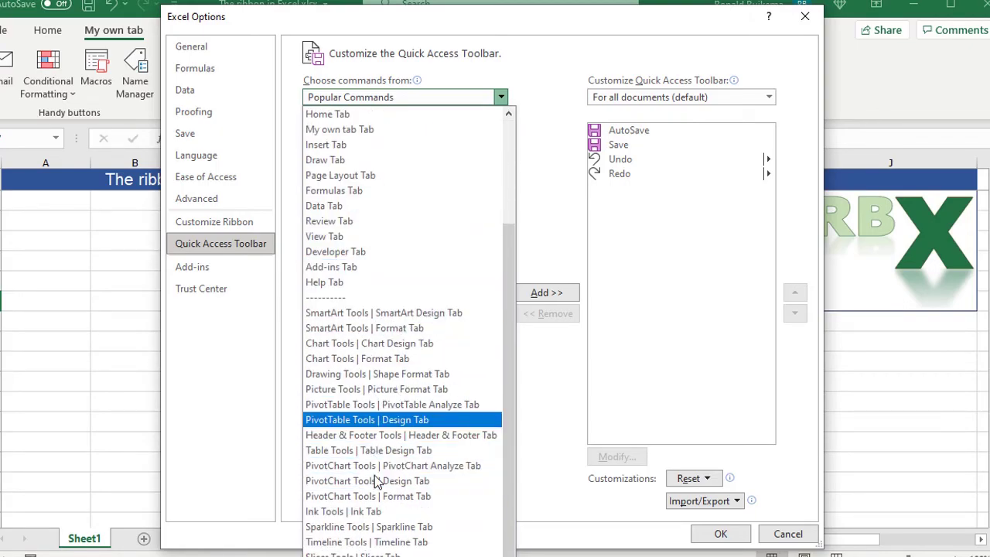
{"action": "scroll", "coordinate": [374, 188], "scroll_direction": "up", "scroll_amount": 3}
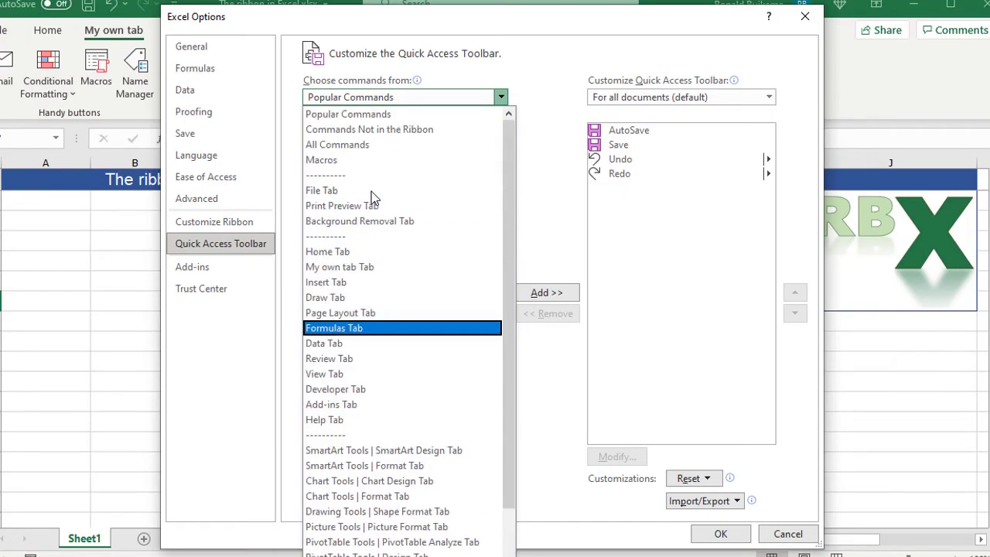
{"action": "left_click", "coordinate": [354, 115]}
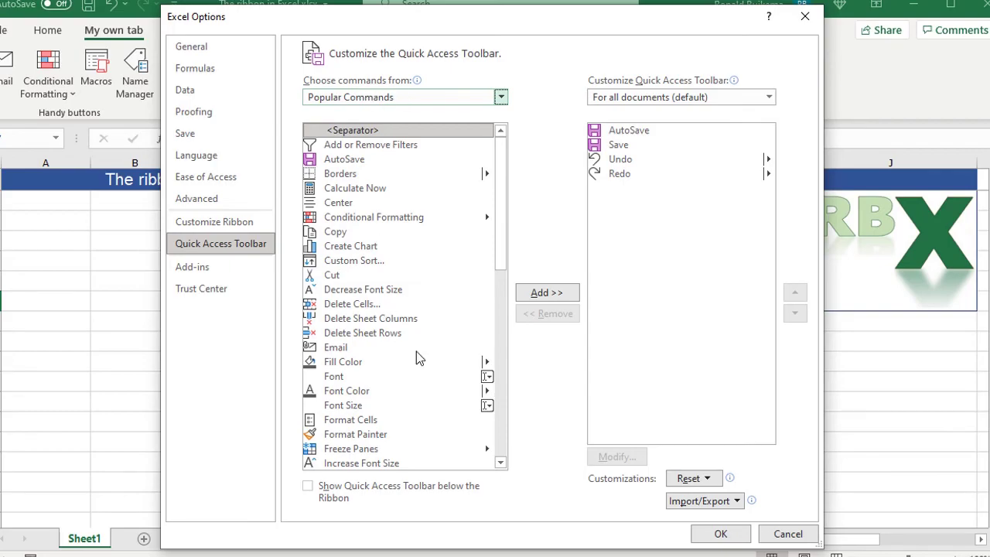
Step: Add Email, Font Size and Calculate Now to the Quick Access Toolbar for all documents, and apply the changes
{"action": "left_click", "coordinate": [335, 350]}
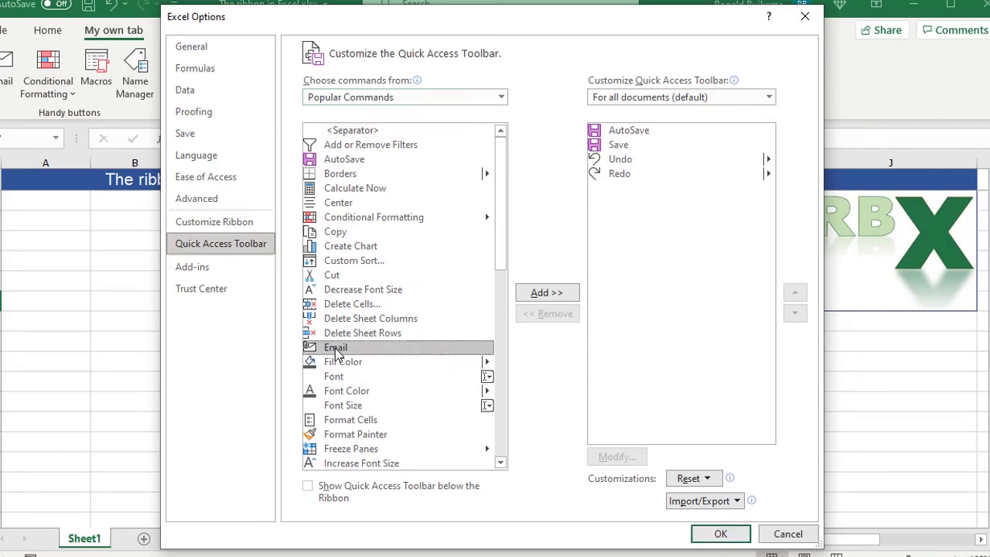
{"action": "left_click", "coordinate": [555, 294]}
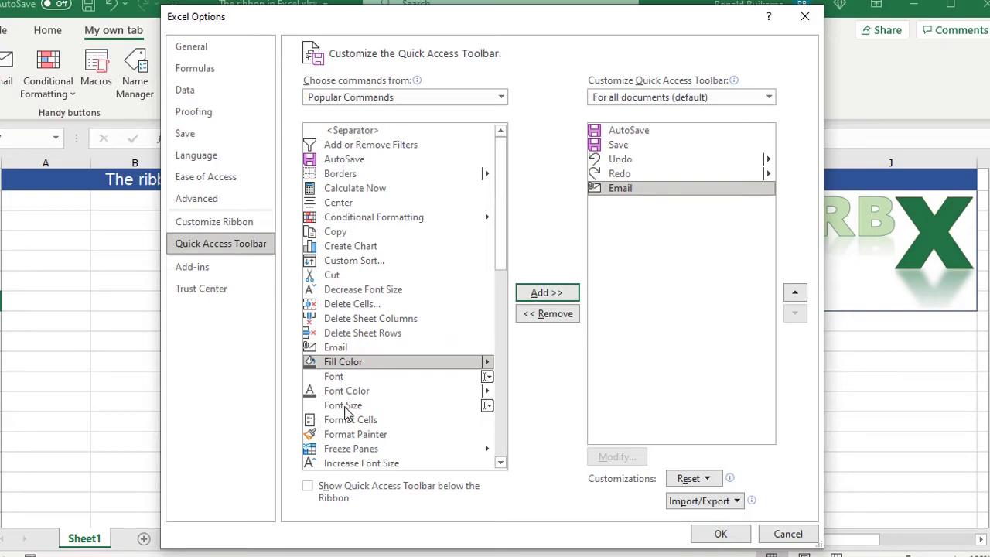
{"action": "left_click", "coordinate": [345, 409]}
{"action": "left_click", "coordinate": [560, 297]}
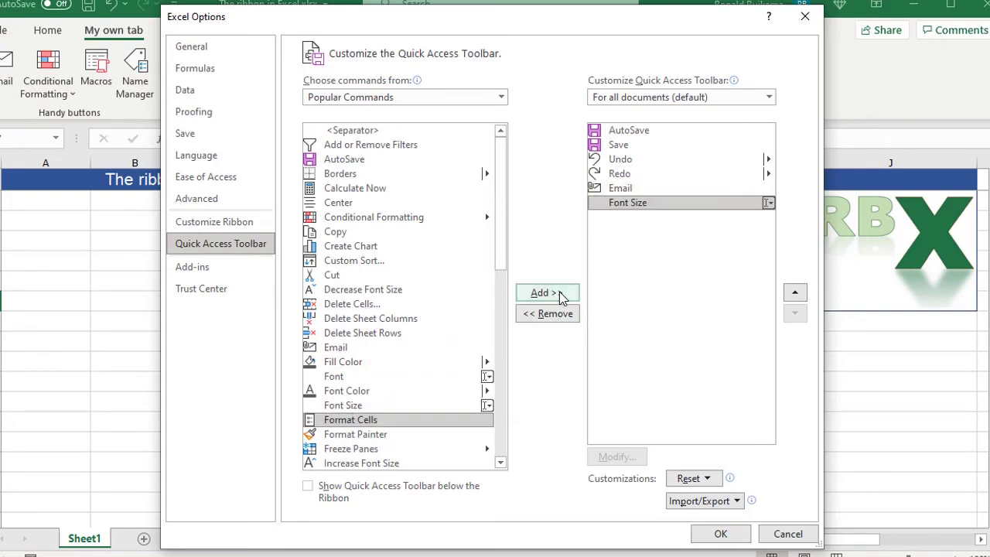
{"action": "left_click", "coordinate": [364, 194]}
{"action": "left_click", "coordinate": [539, 298]}
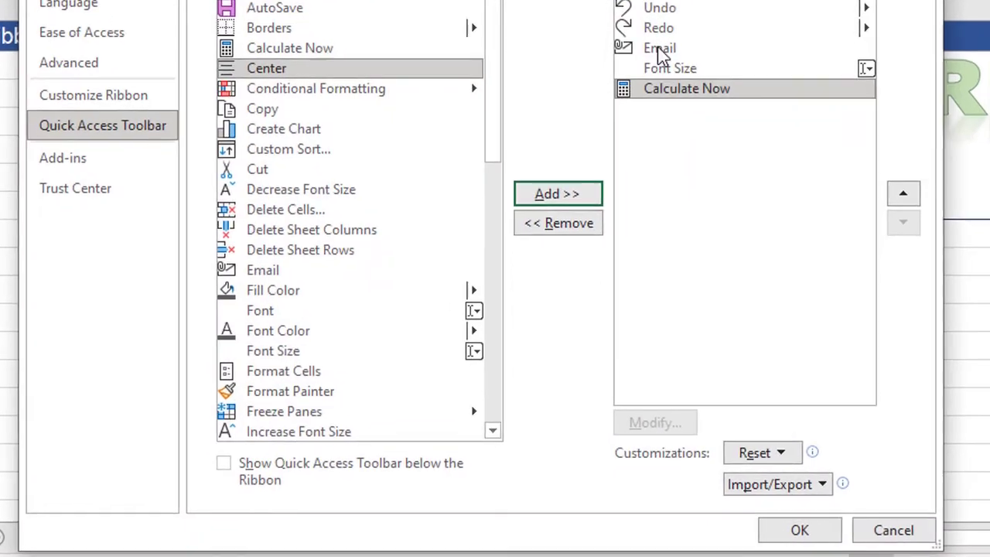
{"action": "left_click", "coordinate": [642, 121]}
{"action": "left_click", "coordinate": [647, 139]}
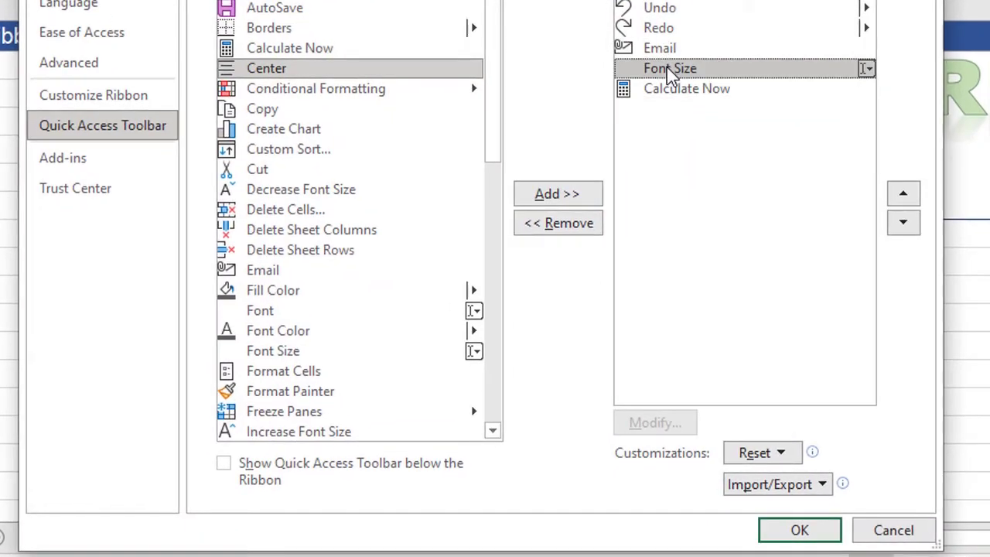
{"action": "left_click", "coordinate": [649, 156]}
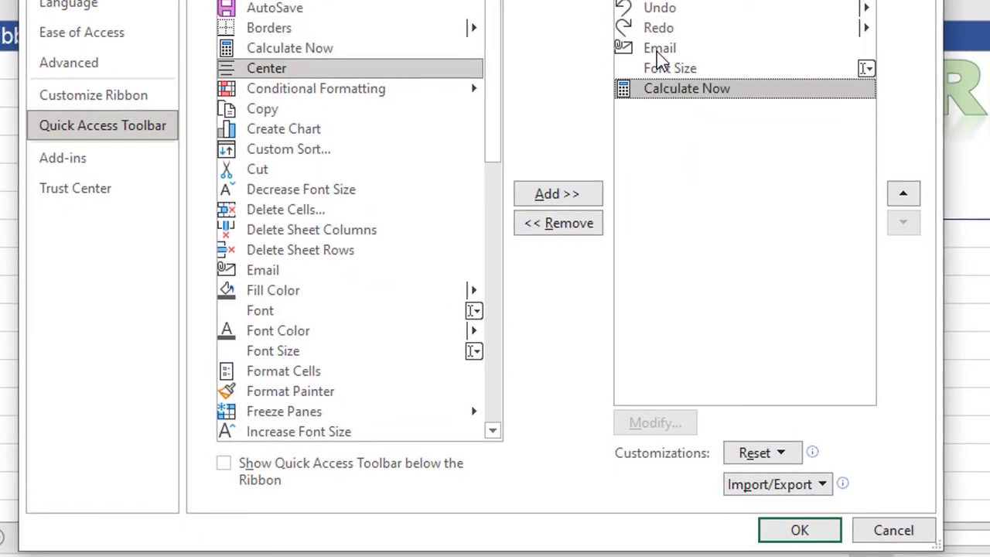
{"action": "left_click", "coordinate": [801, 531]}
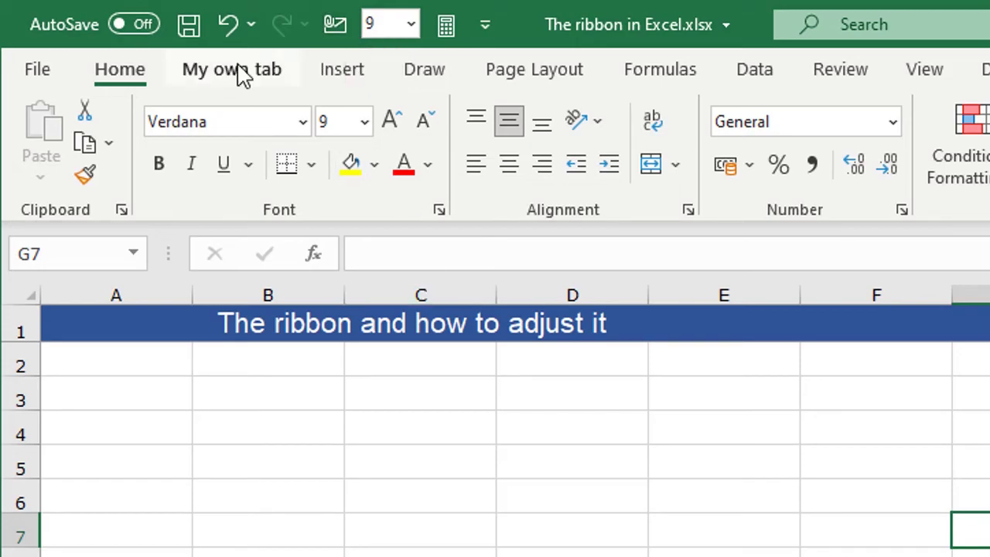
Step: Look at the commands on the Draw and Formulas ribbon tabs with the customized Quick Access Toolbar in place
{"action": "left_click", "coordinate": [433, 72]}
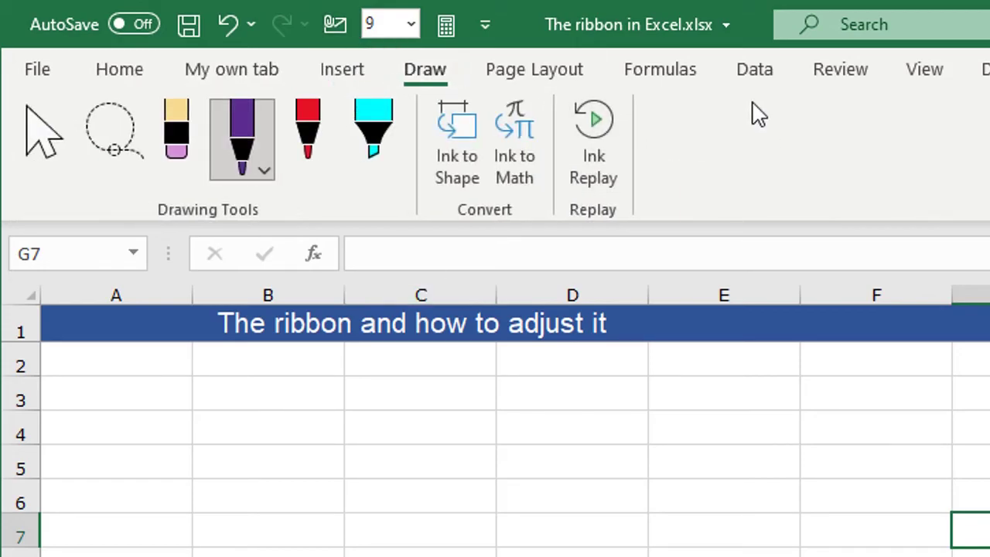
{"action": "left_click", "coordinate": [627, 77]}
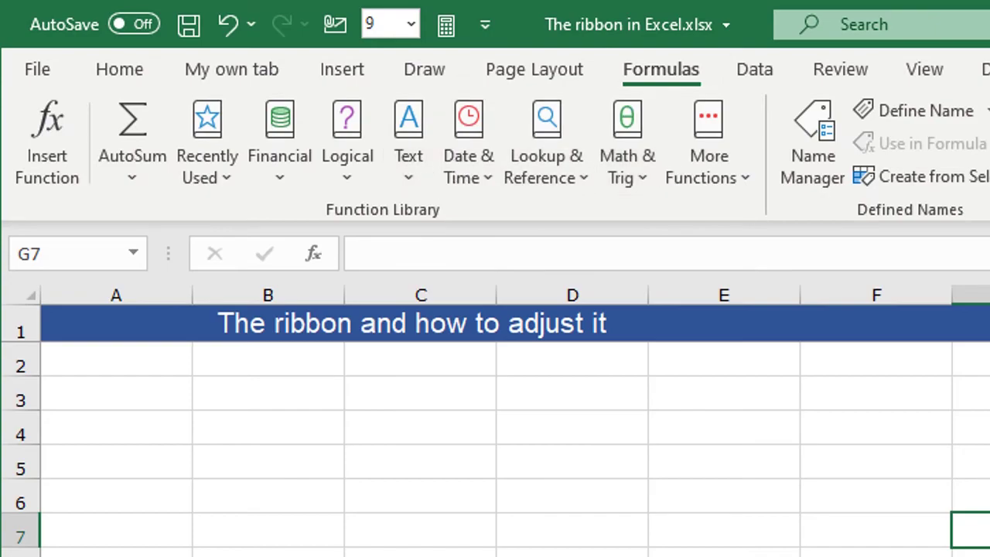